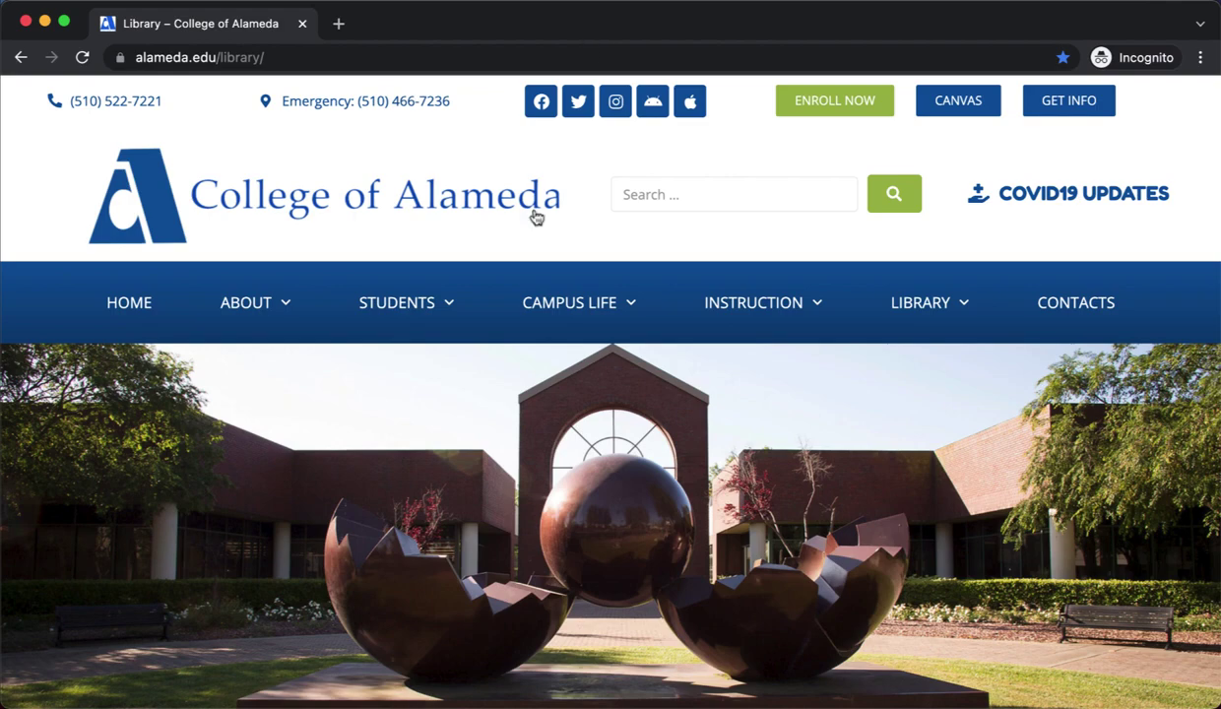
Open the Articles Databases page from the library service cards in a new tab
scroll(542, 241, down, 10)
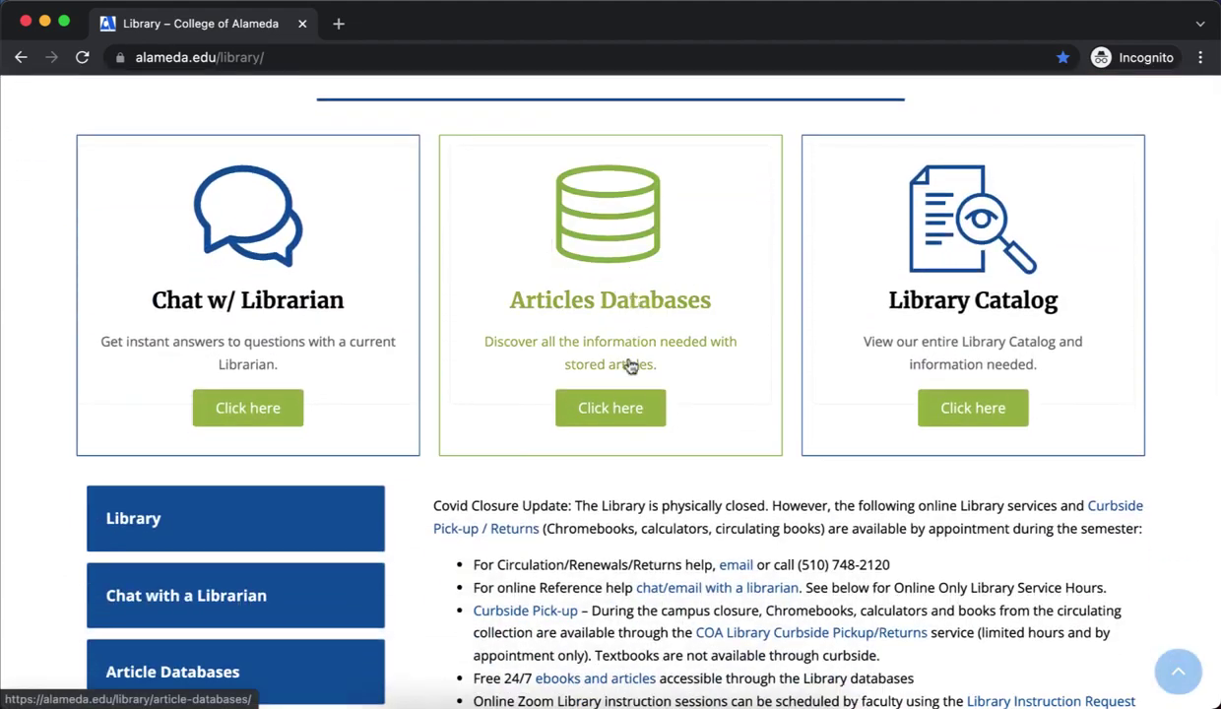
click(621, 408)
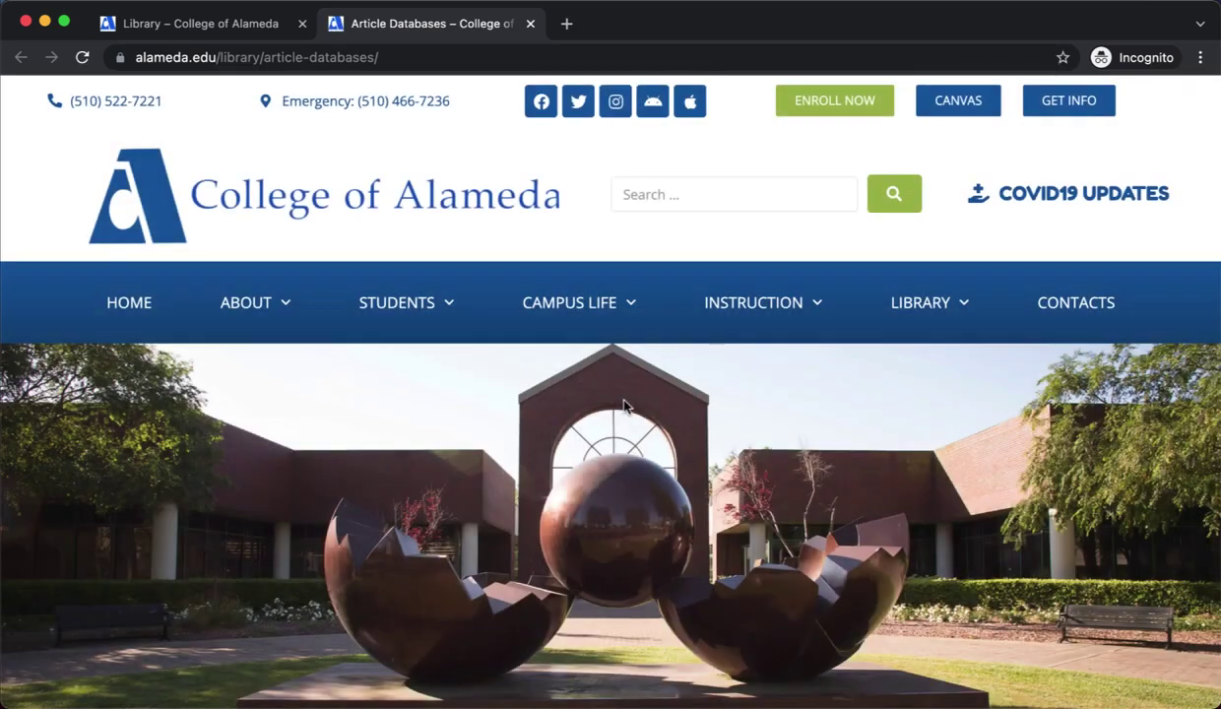
Open Academic Search Complete from the Databases with Scholarly Articles list
scroll(623, 406, down, 7)
scroll(624, 401, down, 5)
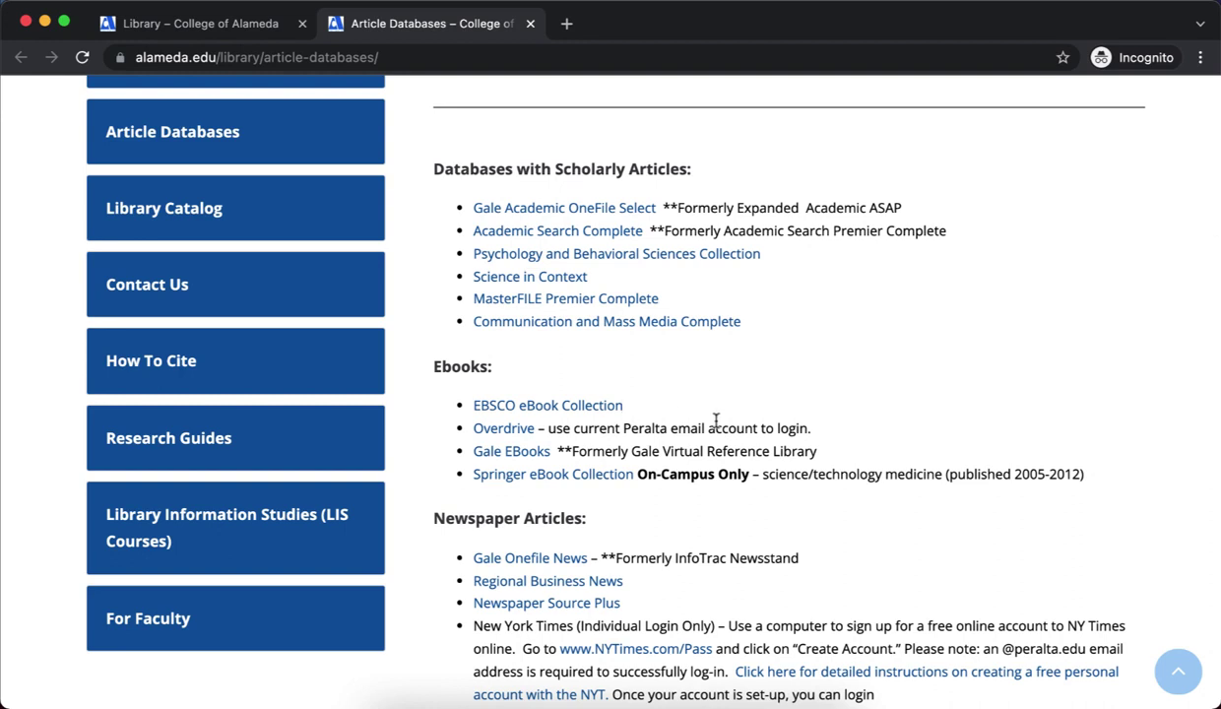
click(640, 238)
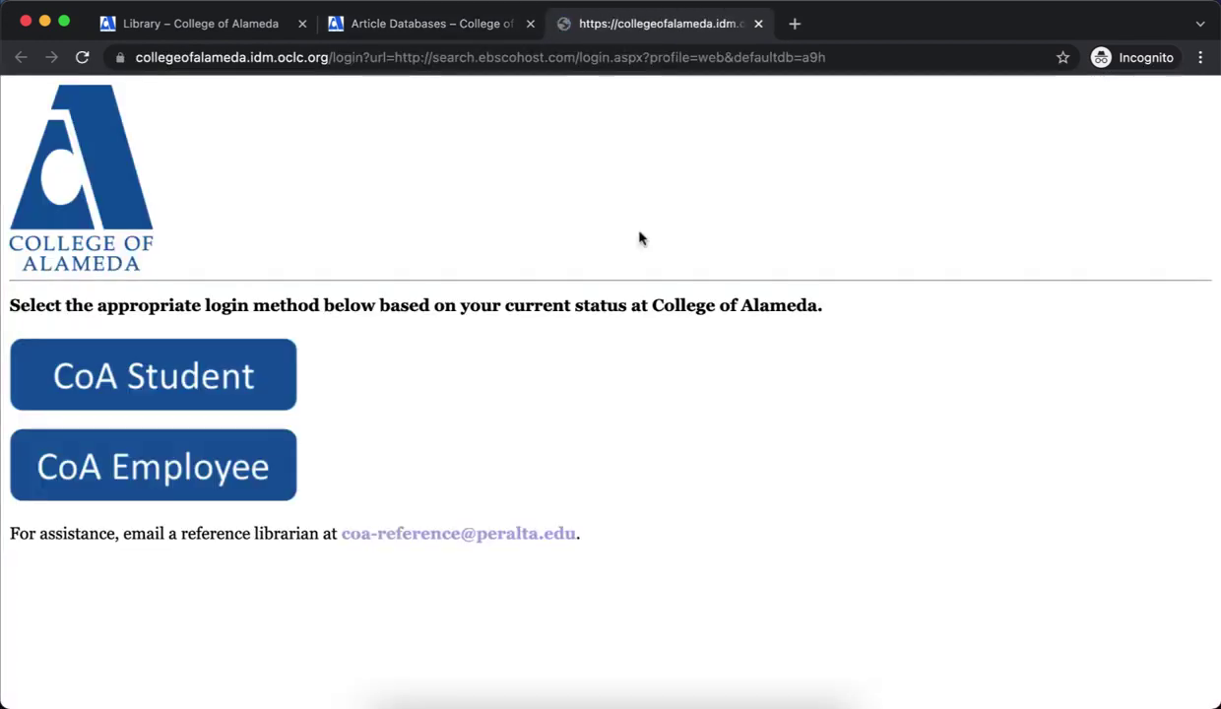
Sign in with the CoA Student option to reach EBSCOhost Basic Search
click(266, 383)
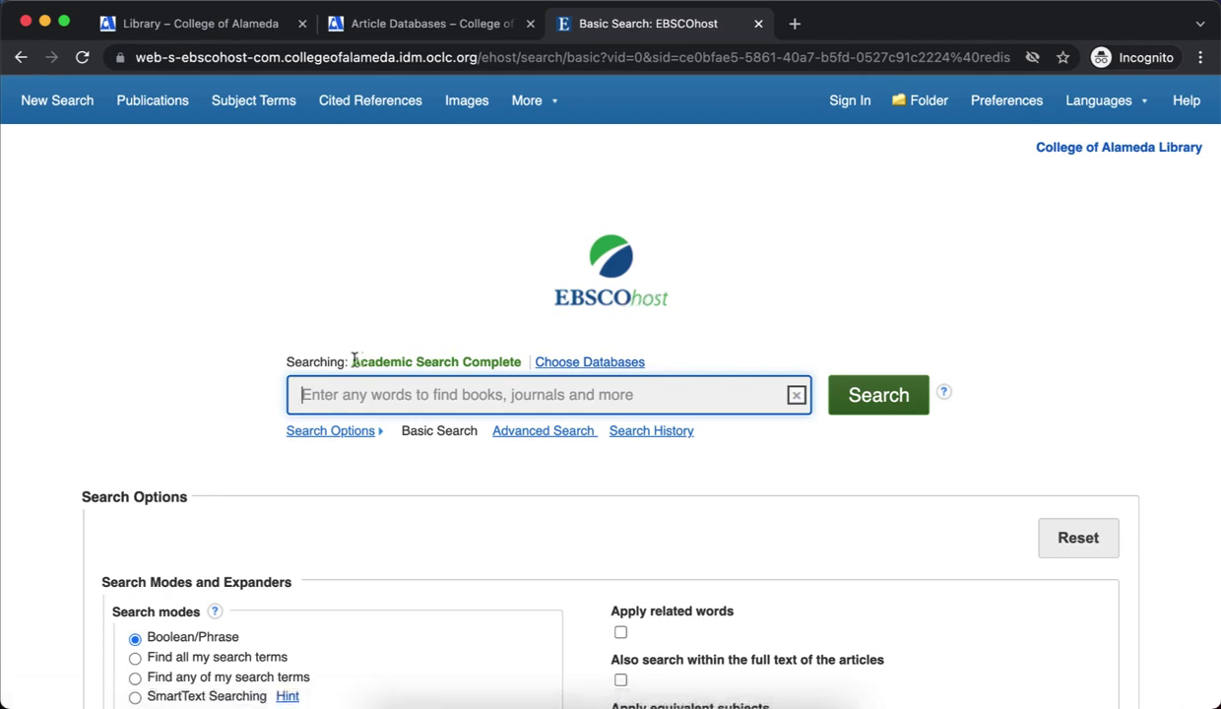
Point out the Academic Search Complete label, then switch to the Advanced Search form
drag(351, 362, 522, 366)
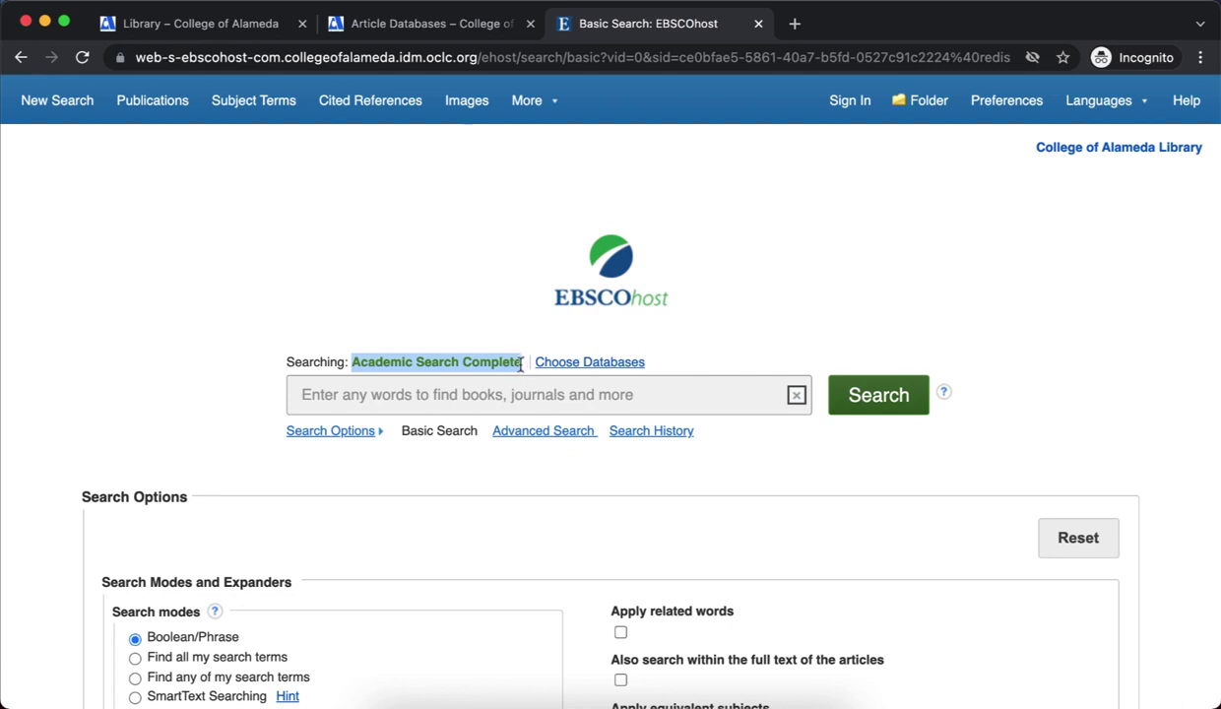
click(411, 384)
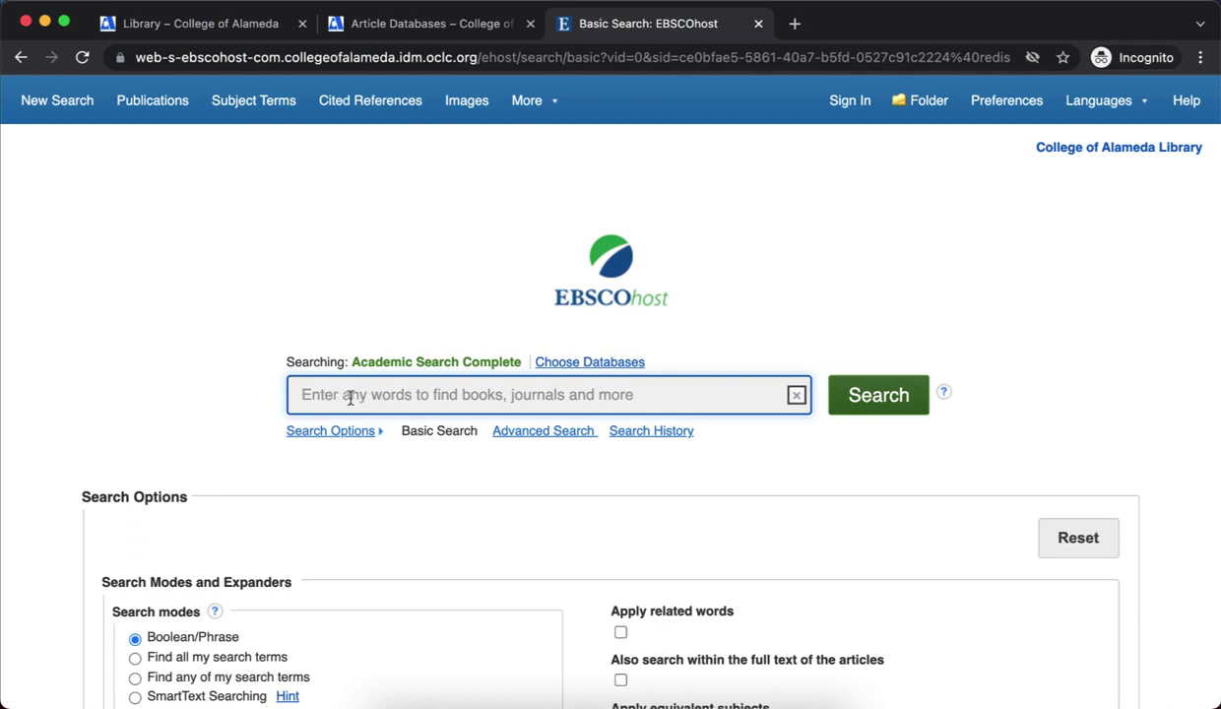
click(532, 434)
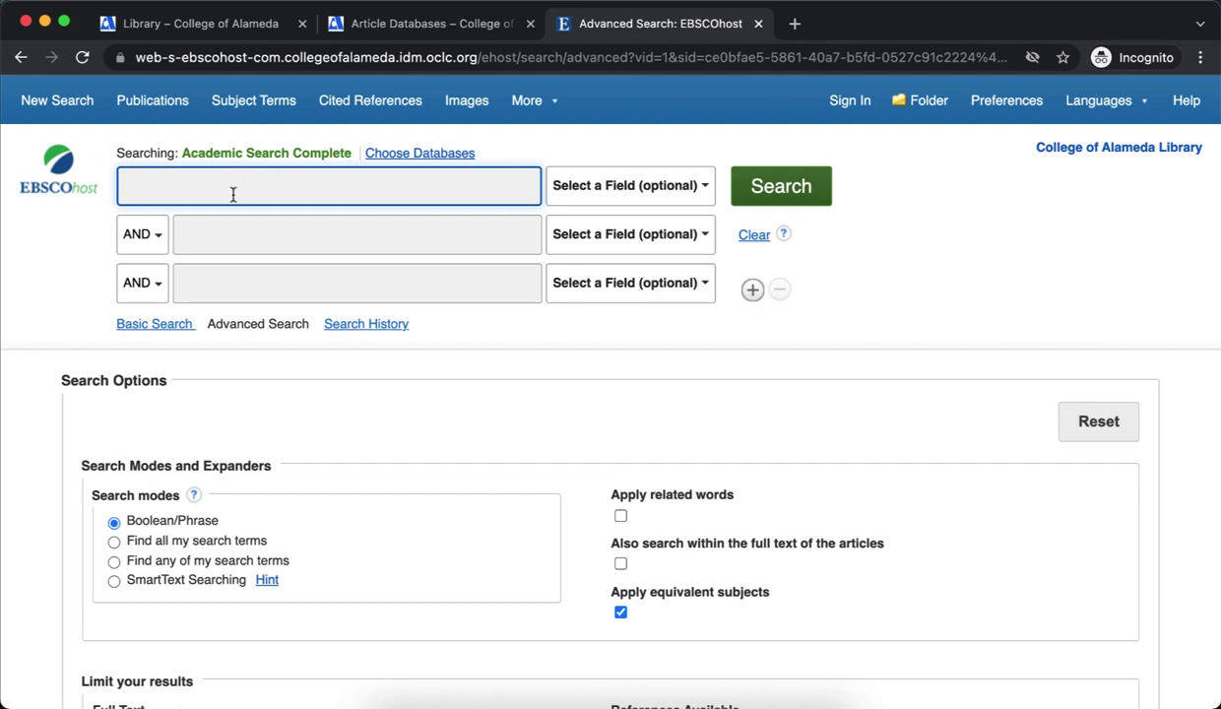
Enter history, prisons and california OR "new york" in the three search rows
text(history)
key(Tab)
key(Tab)
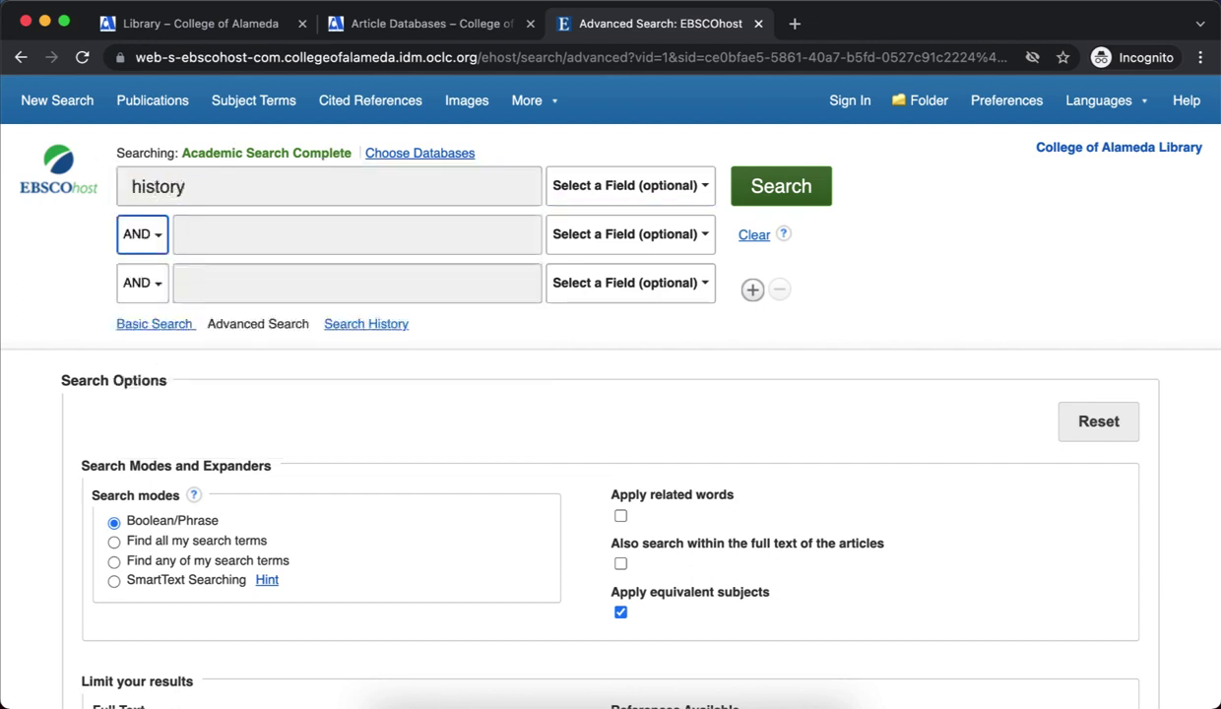
key(Tab)
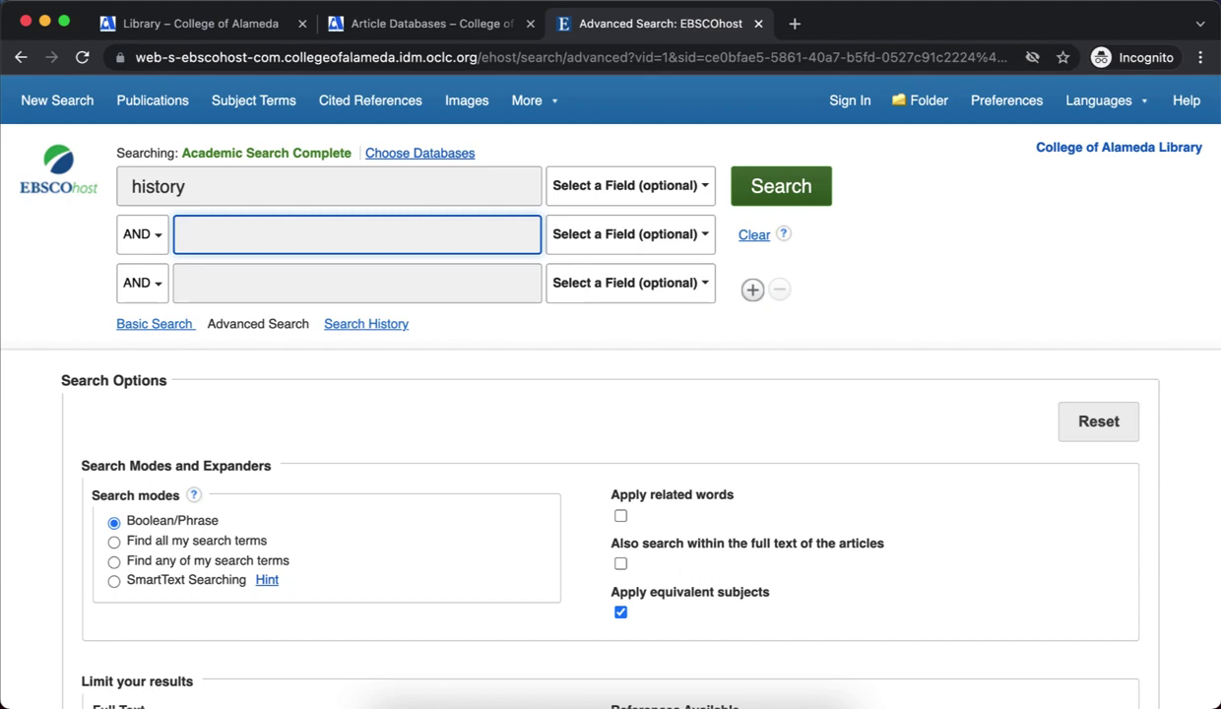
text(prison)
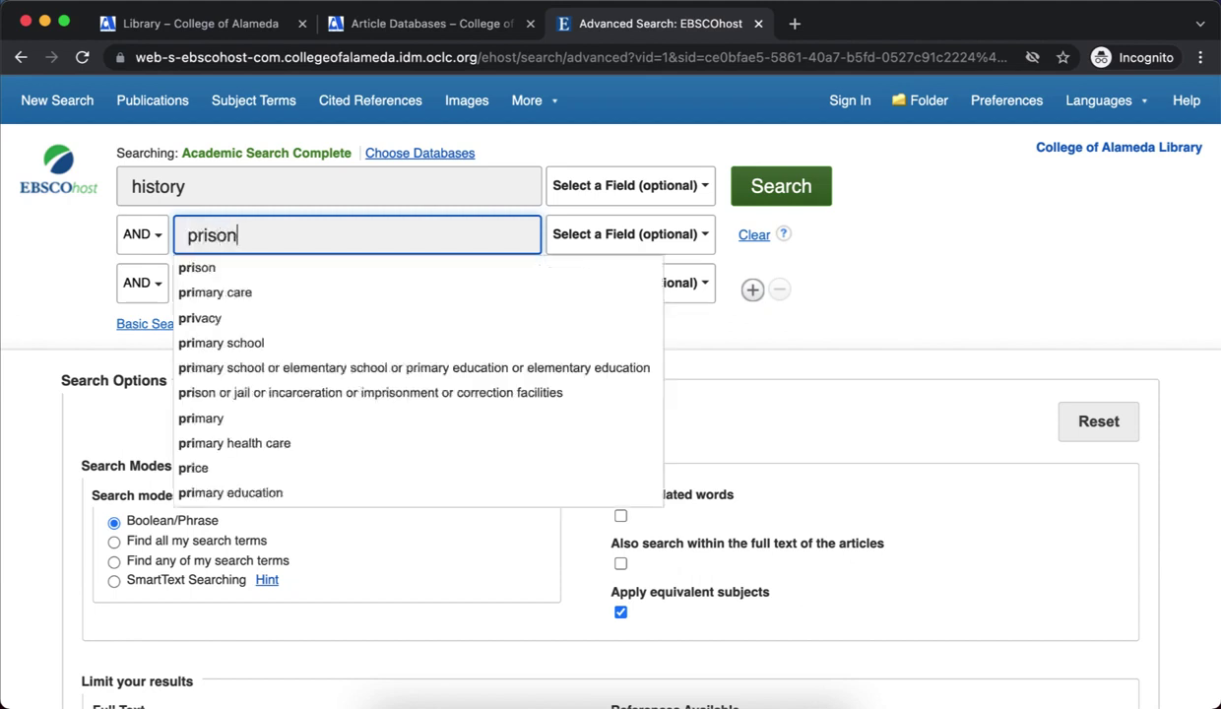
text(s)
key(Tab)
key(Tab)
key(Tab)
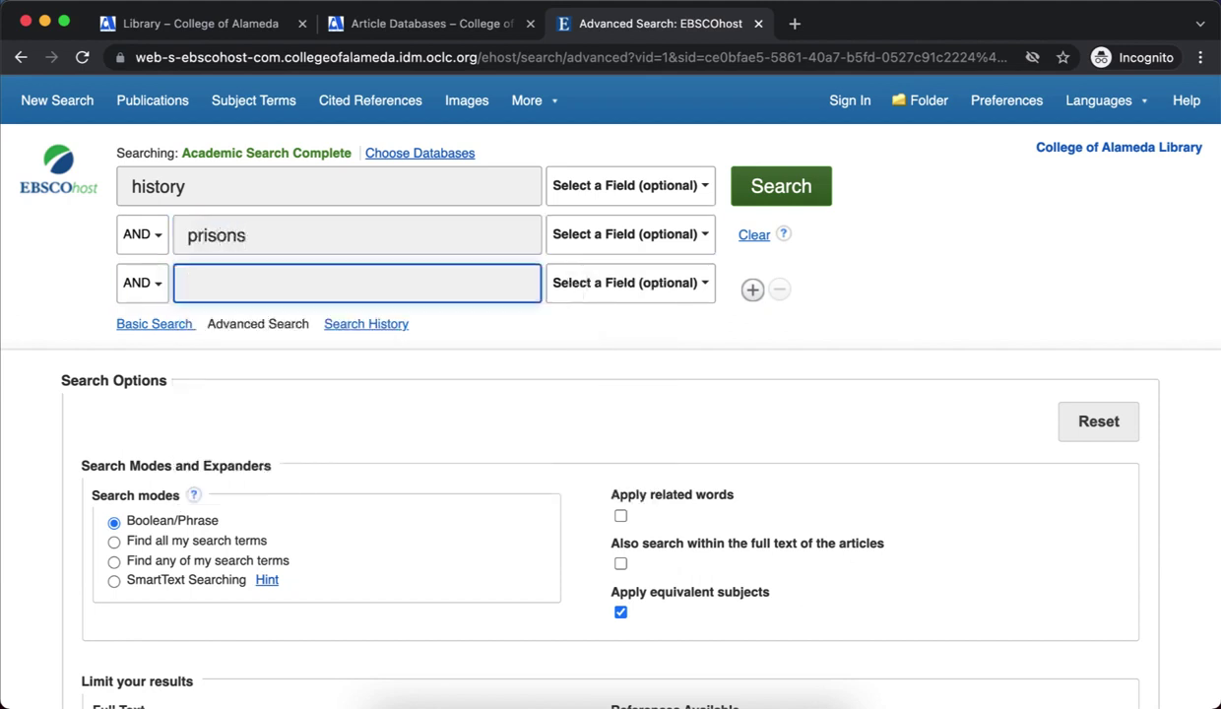
text(califo)
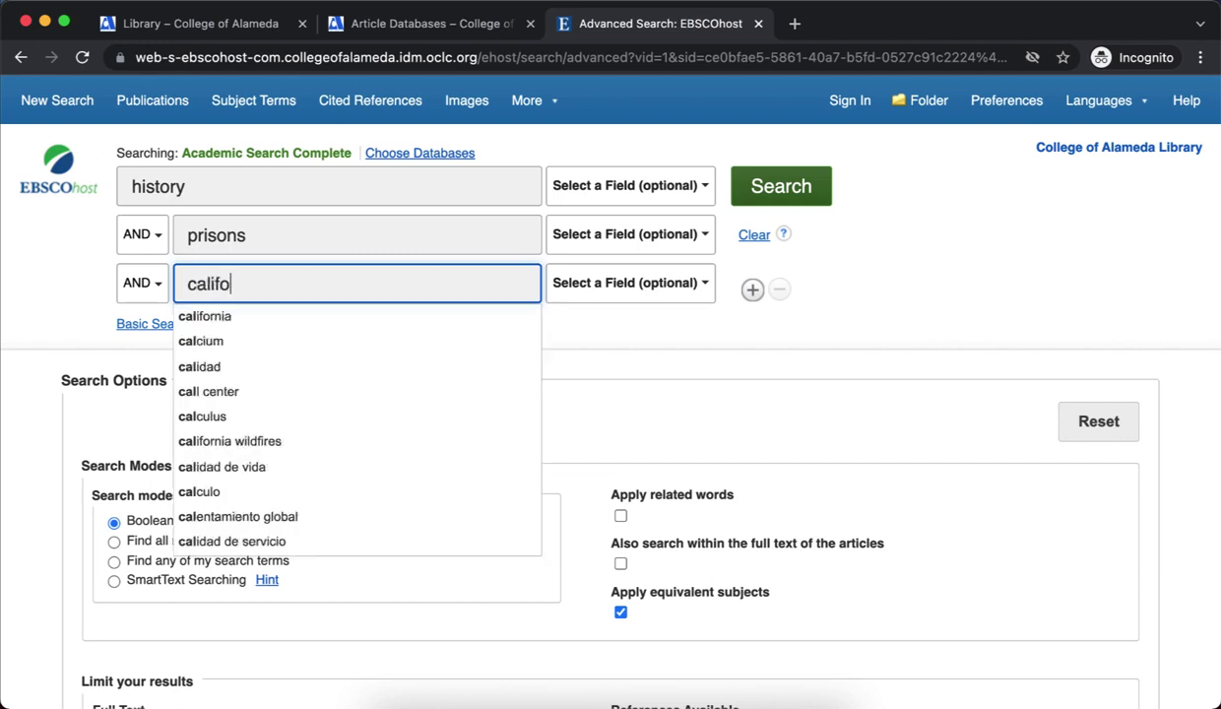
text(rnia A)
key(BackSpace)
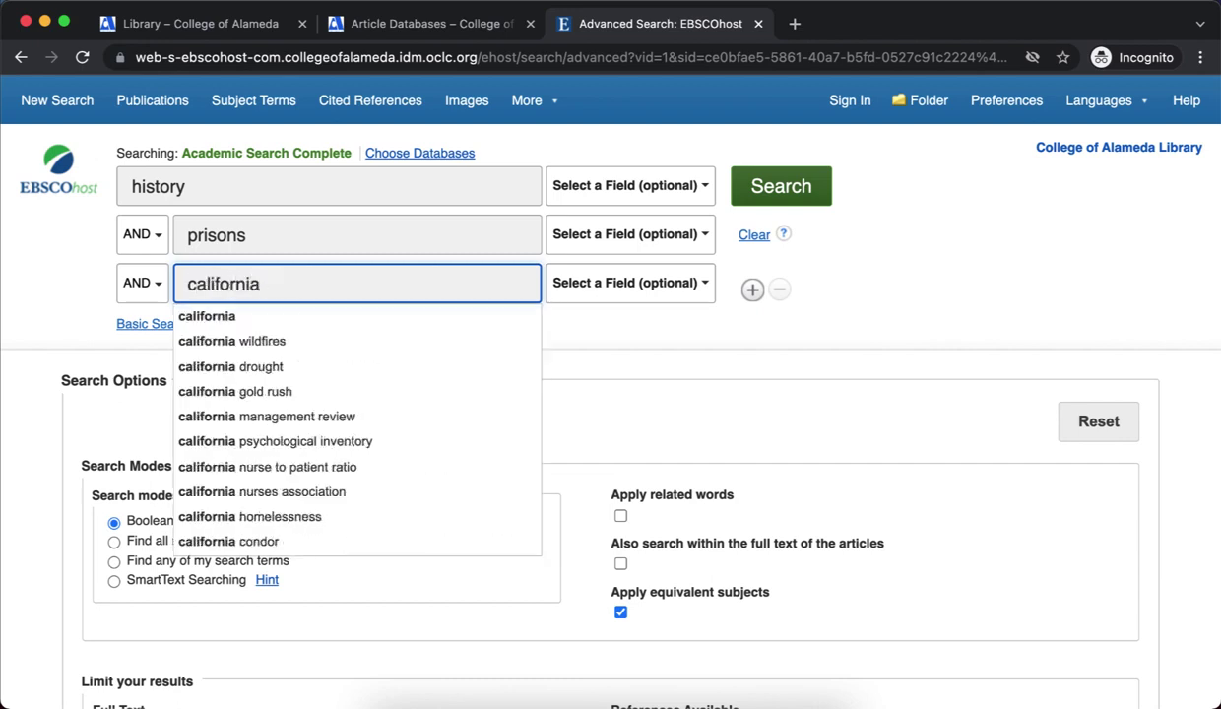
text(OR "new )
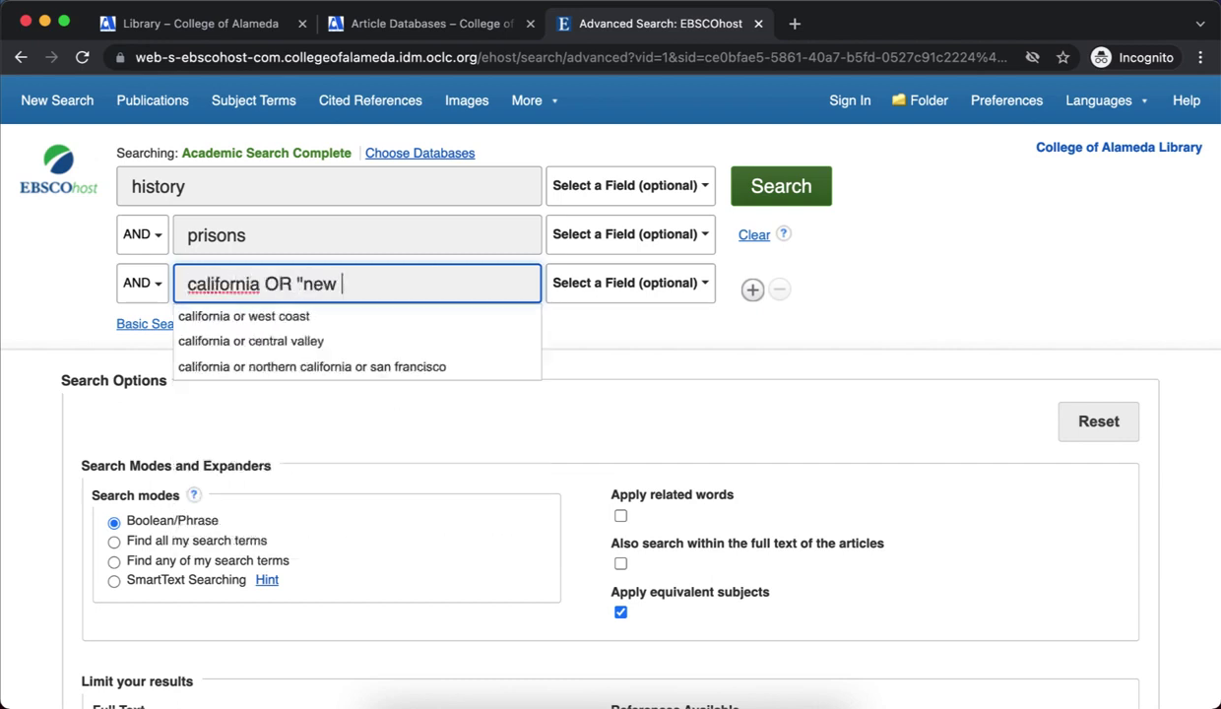
text(york")
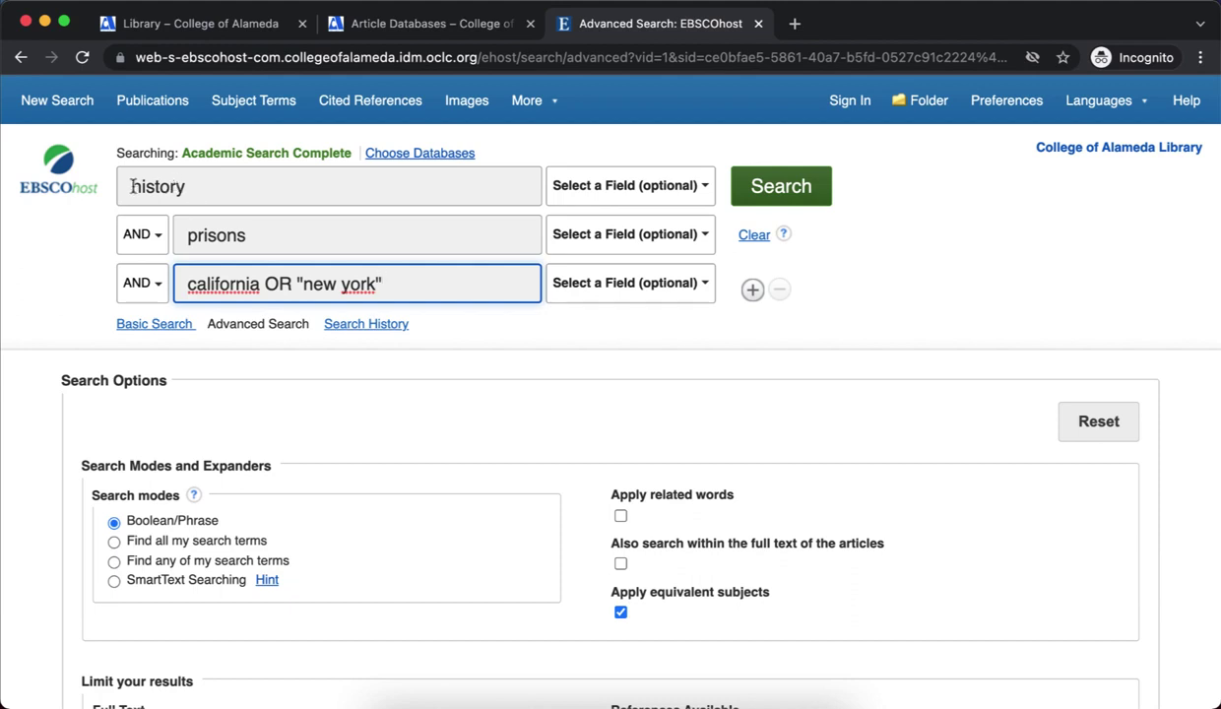
drag(133, 187, 194, 188)
drag(185, 234, 249, 236)
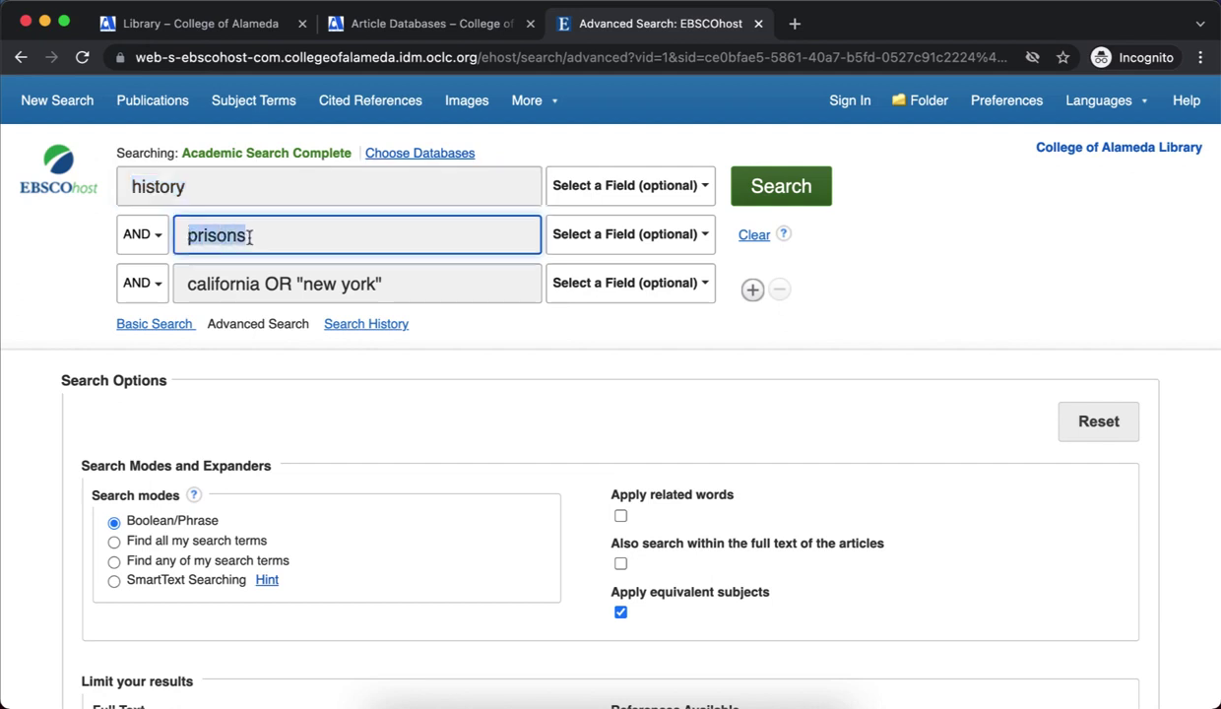
click(161, 241)
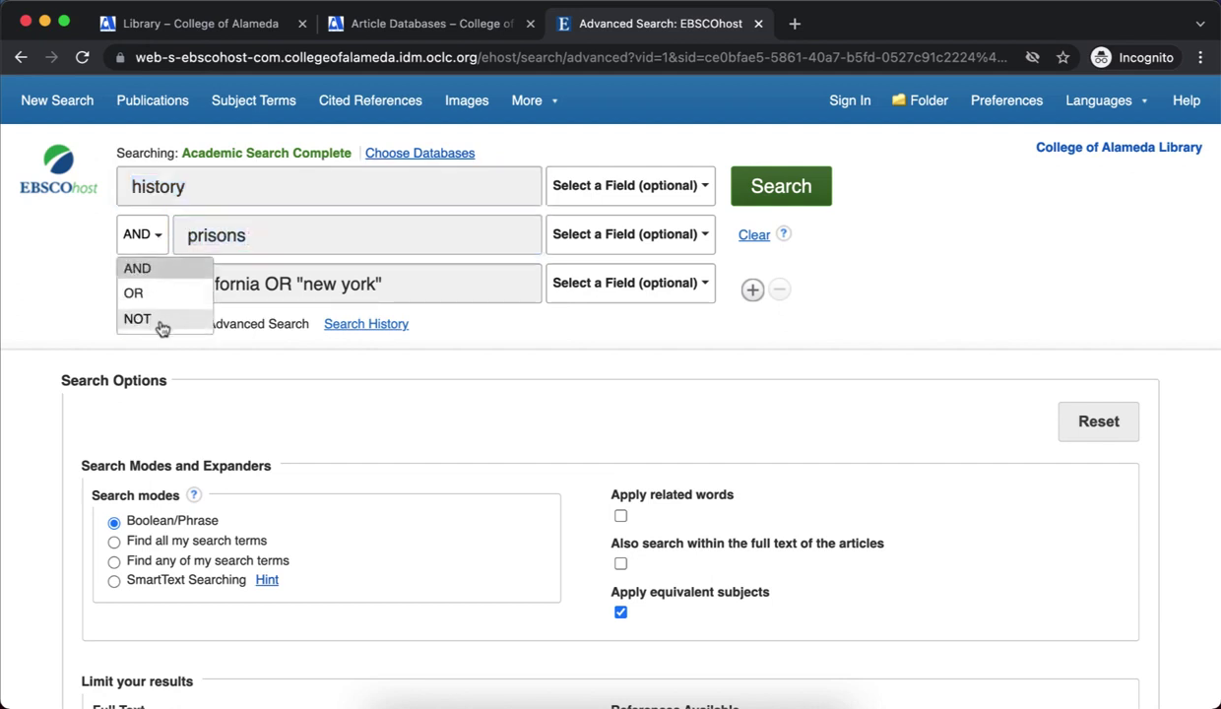
click(161, 268)
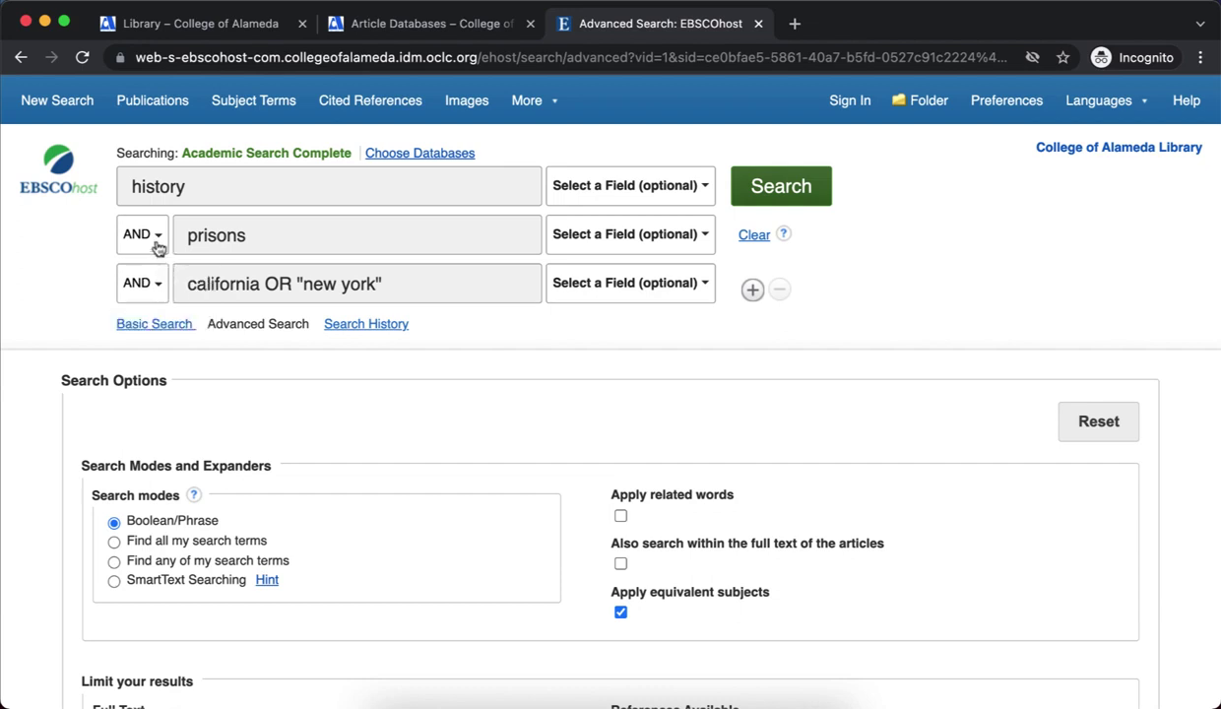
click(158, 246)
click(156, 232)
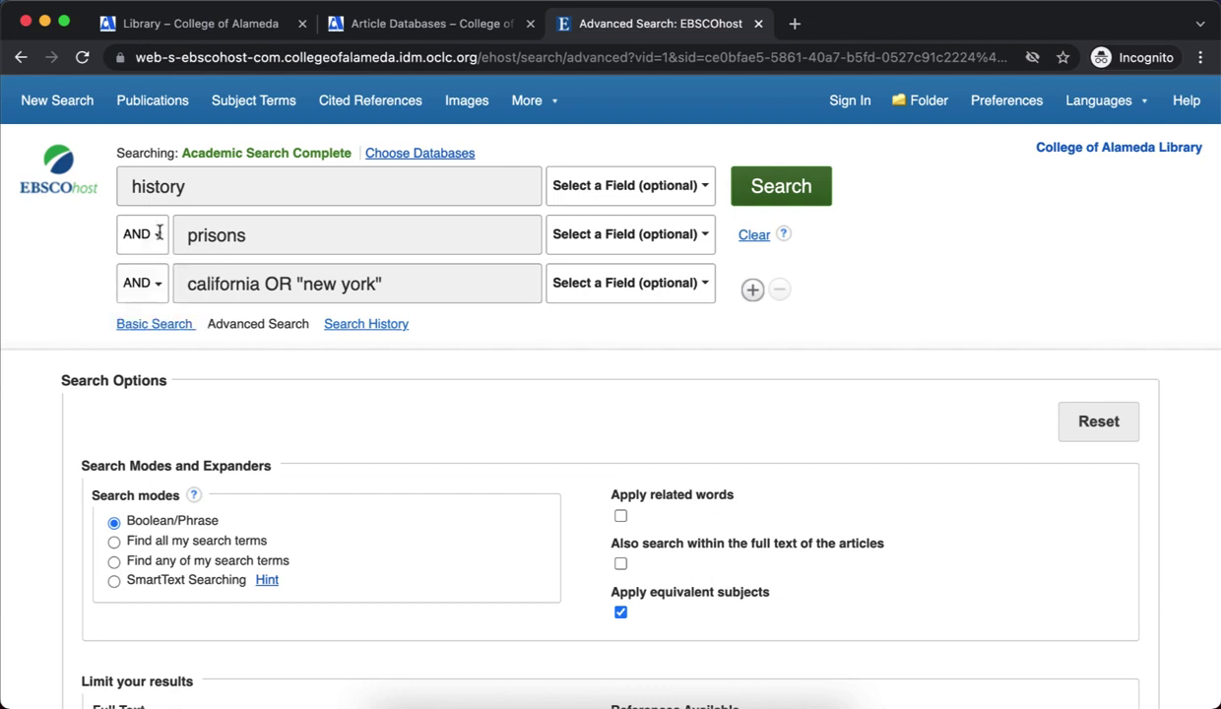
click(284, 283)
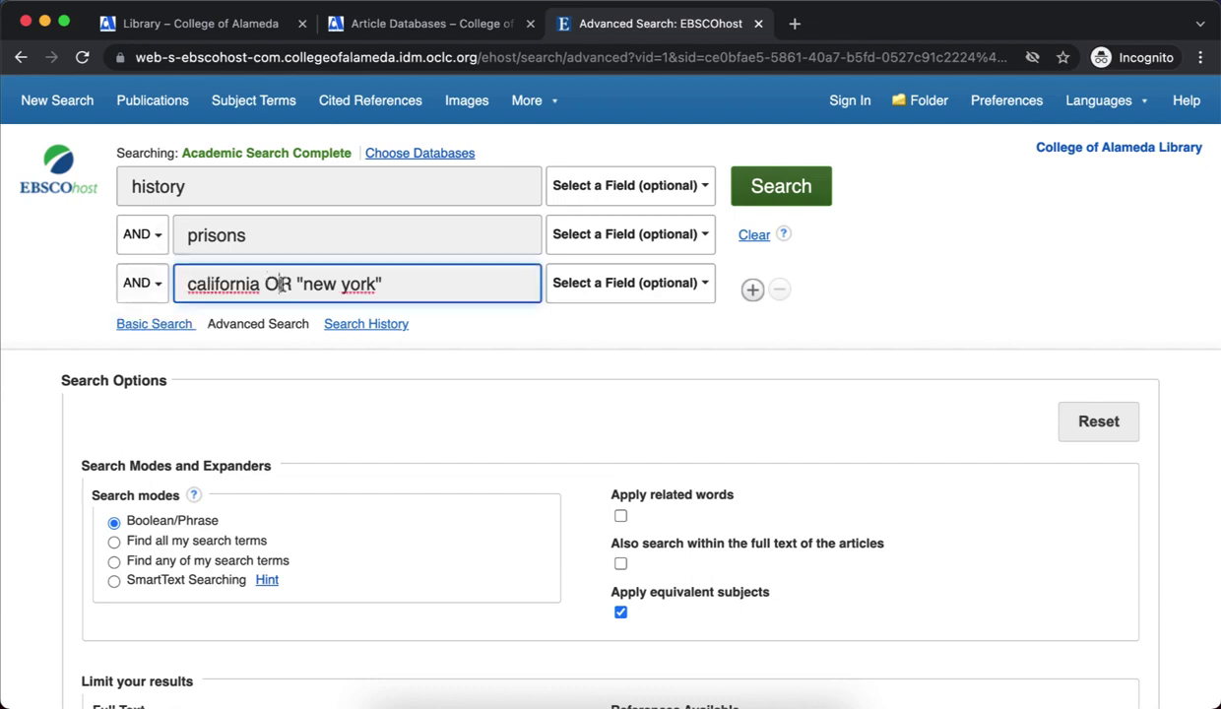
click(175, 236)
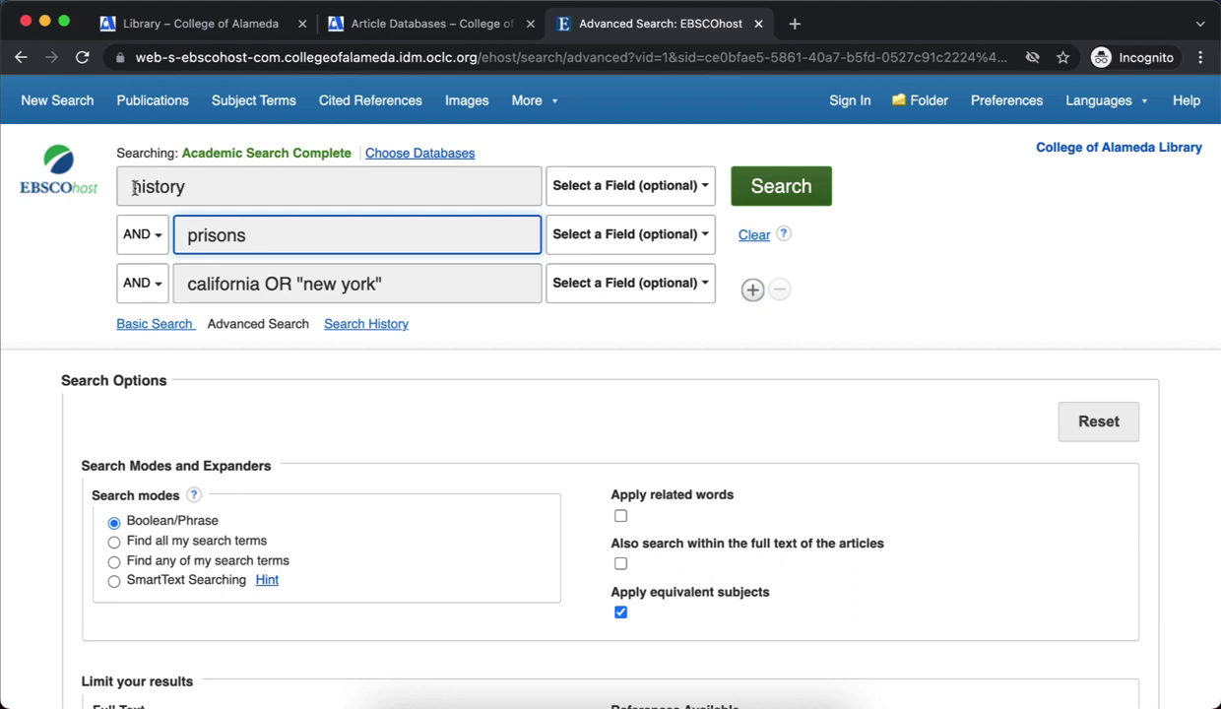
click(271, 284)
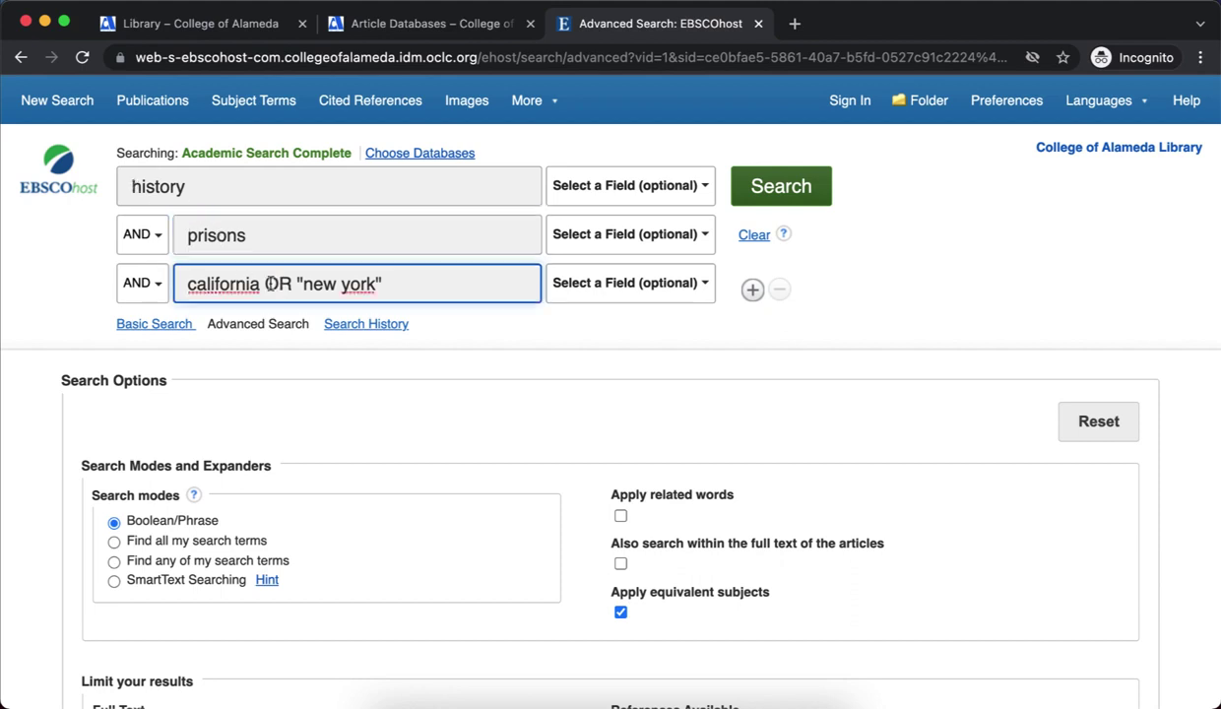
drag(264, 283, 287, 284)
click(281, 283)
drag(258, 283, 384, 283)
click(289, 284)
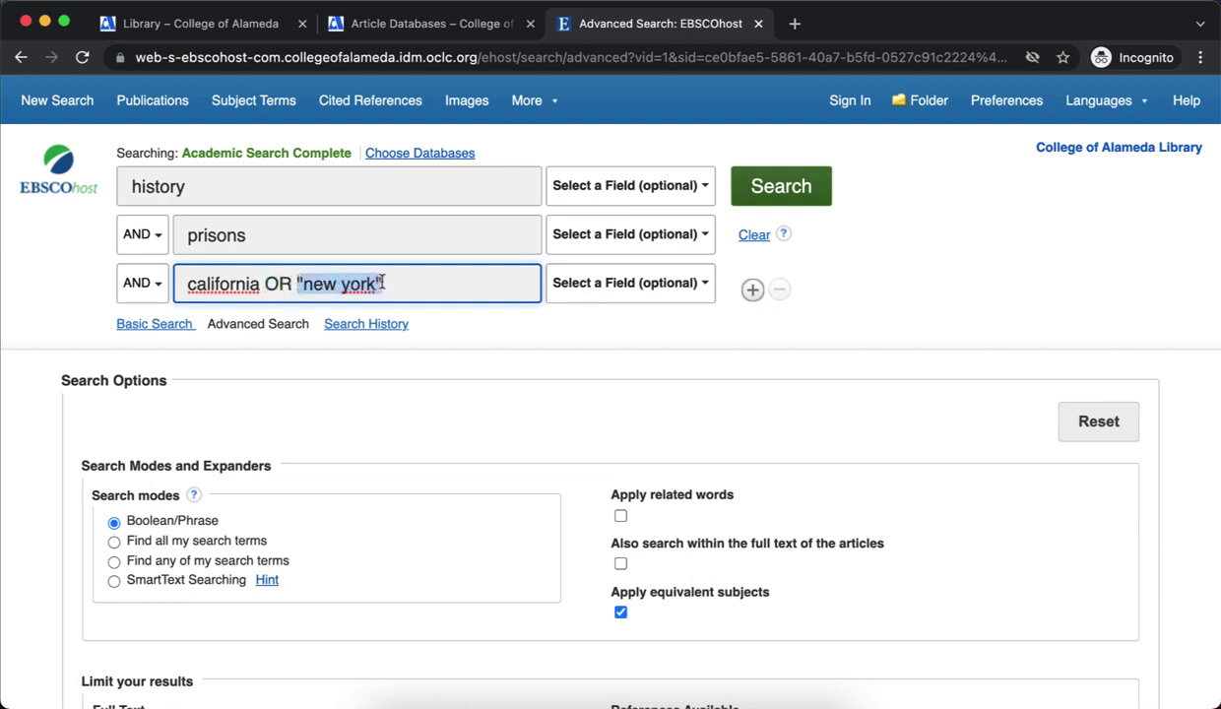
click(384, 283)
double_click(244, 284)
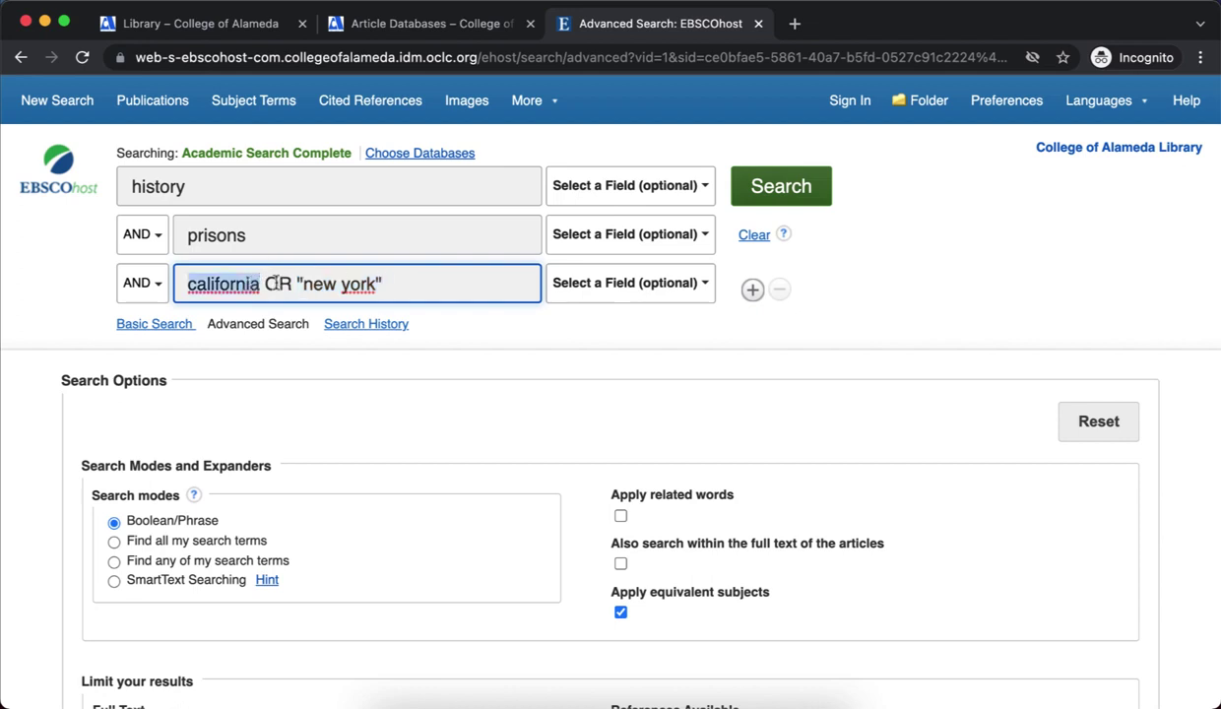
click(334, 283)
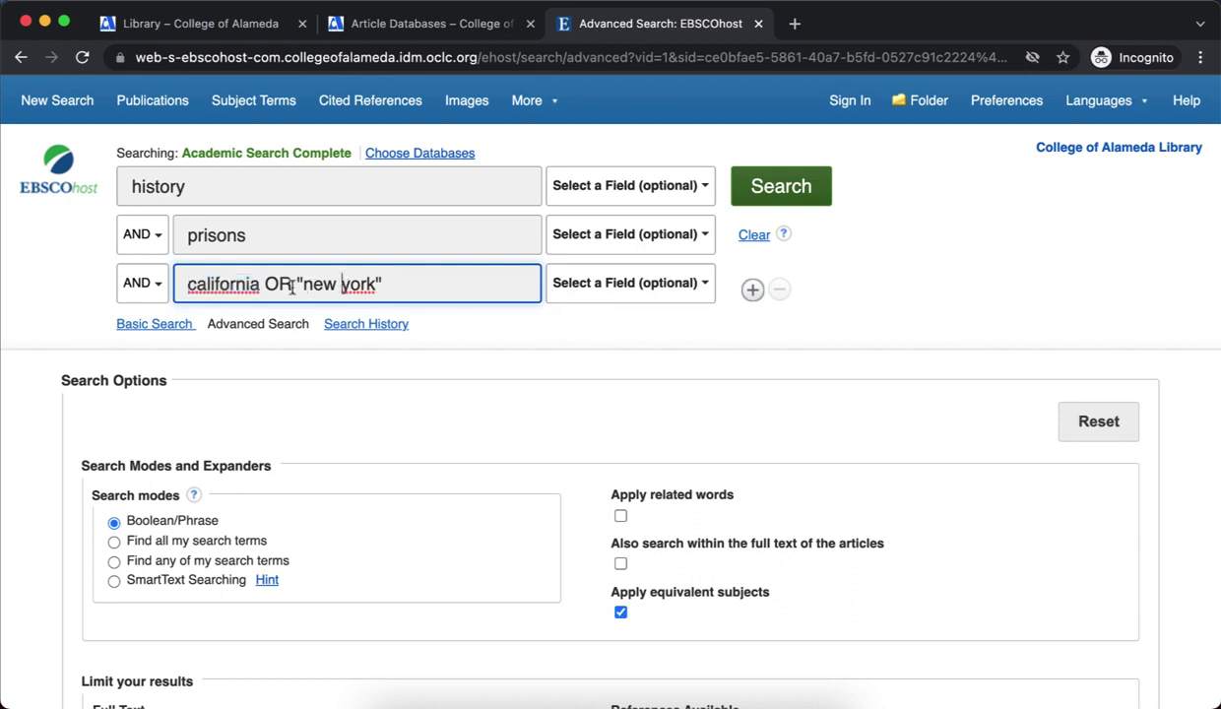
drag(294, 285, 387, 291)
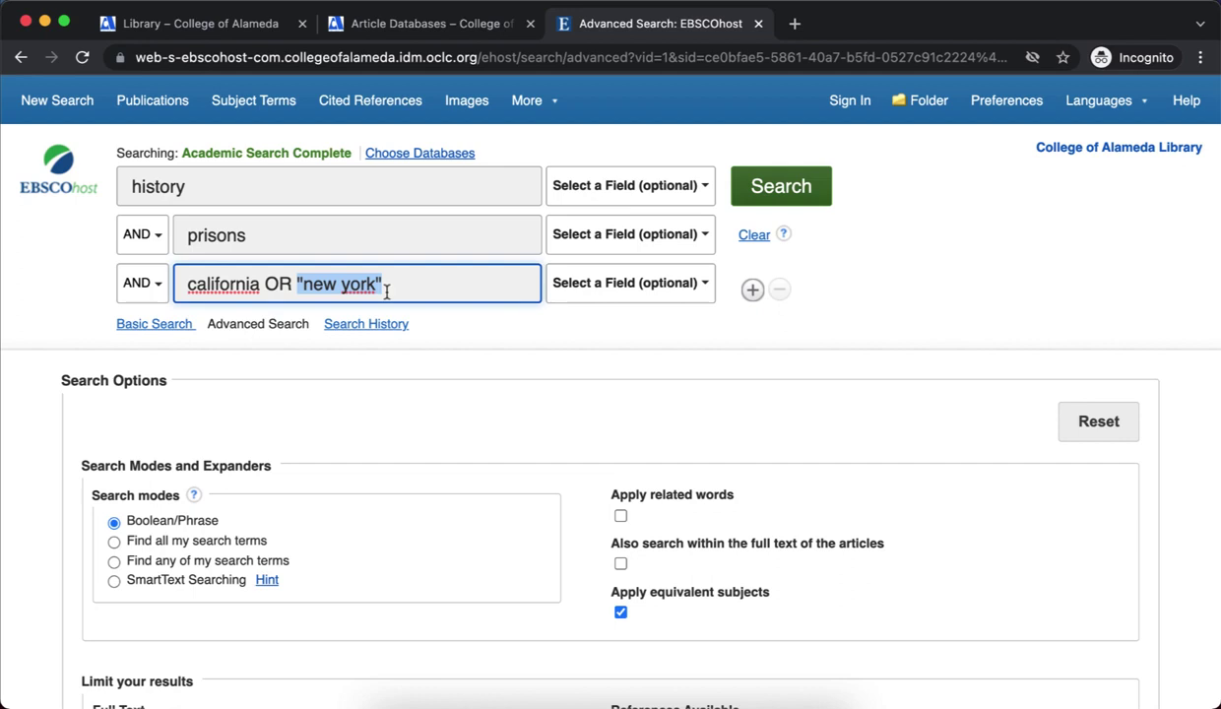
click(293, 285)
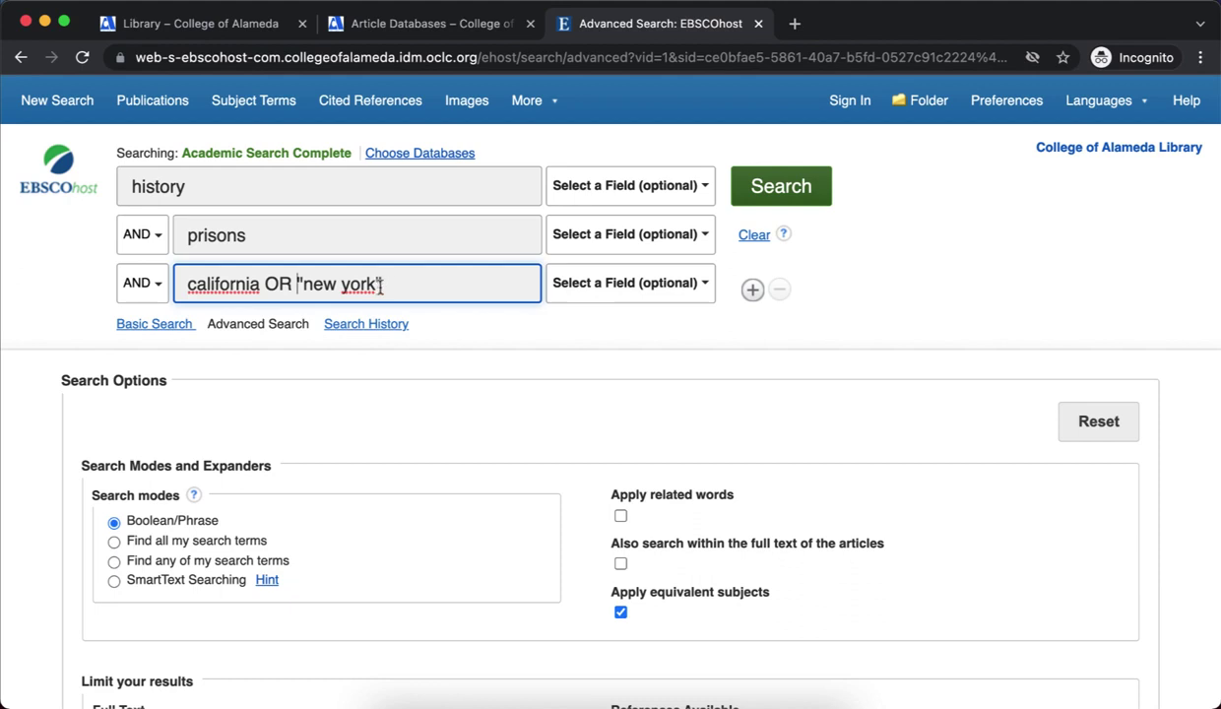
Run the search, highlight the 365-result count, and scroll through the results list
click(735, 194)
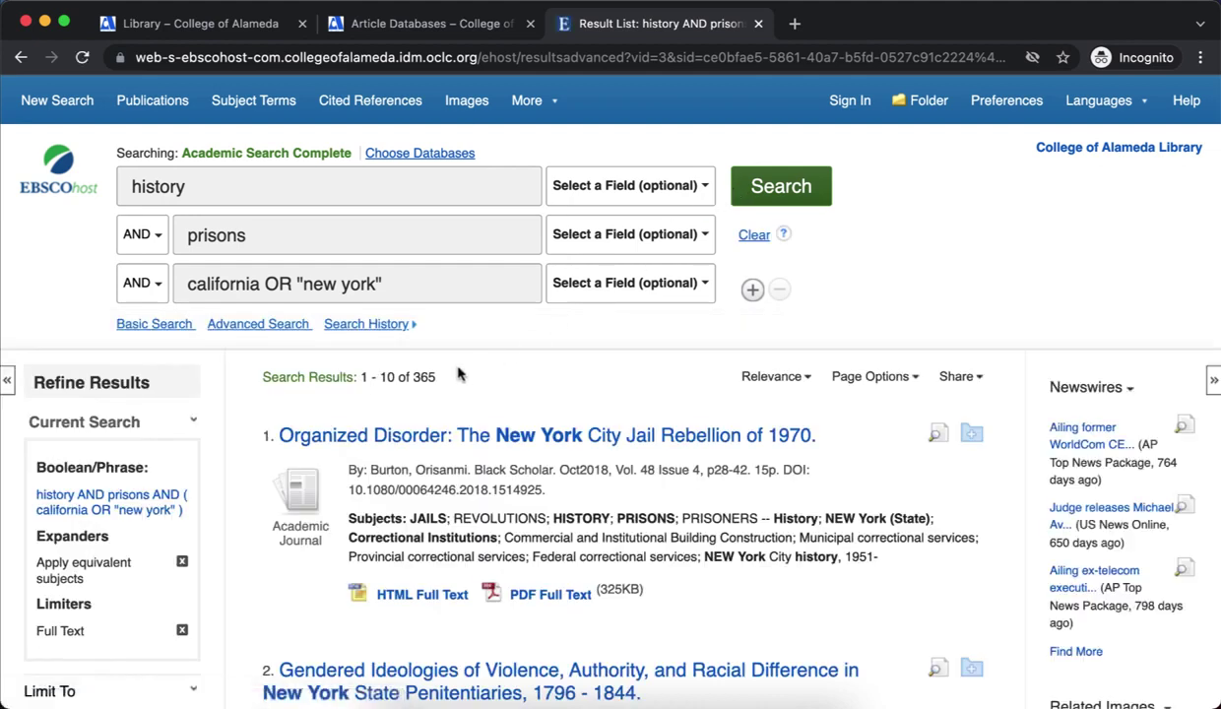
drag(436, 376, 413, 371)
click(414, 371)
scroll(196, 402, down, 5)
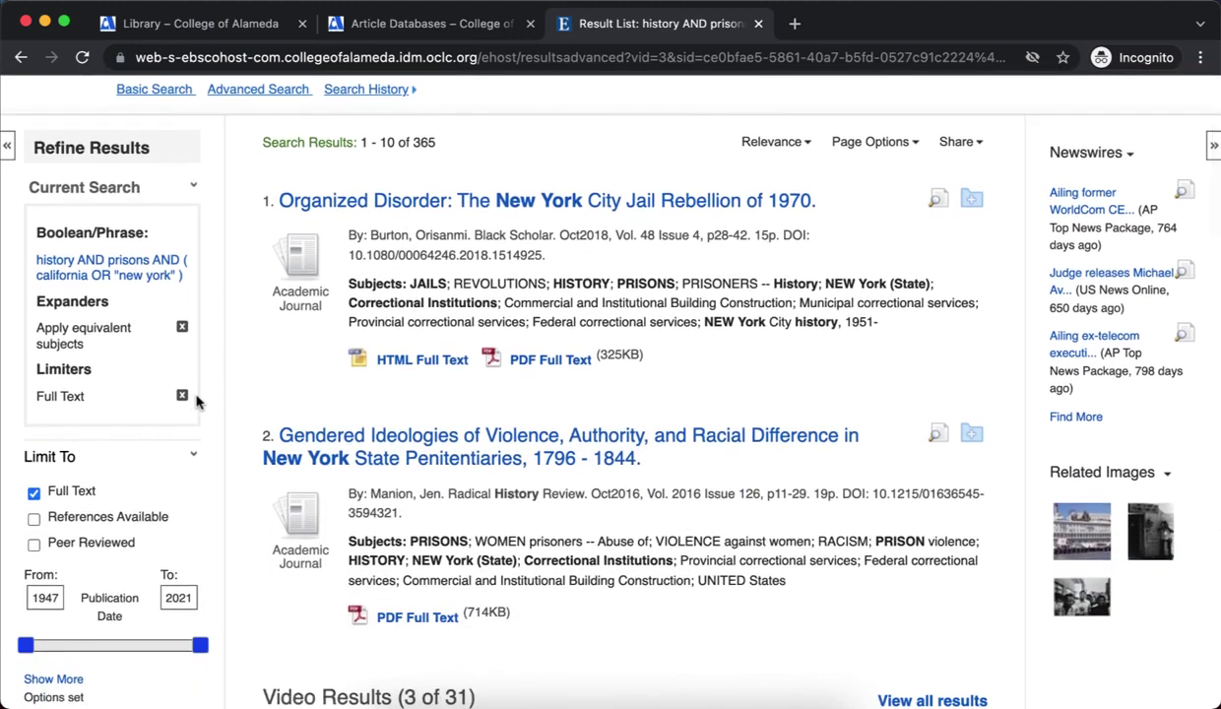
scroll(196, 402, down, 4)
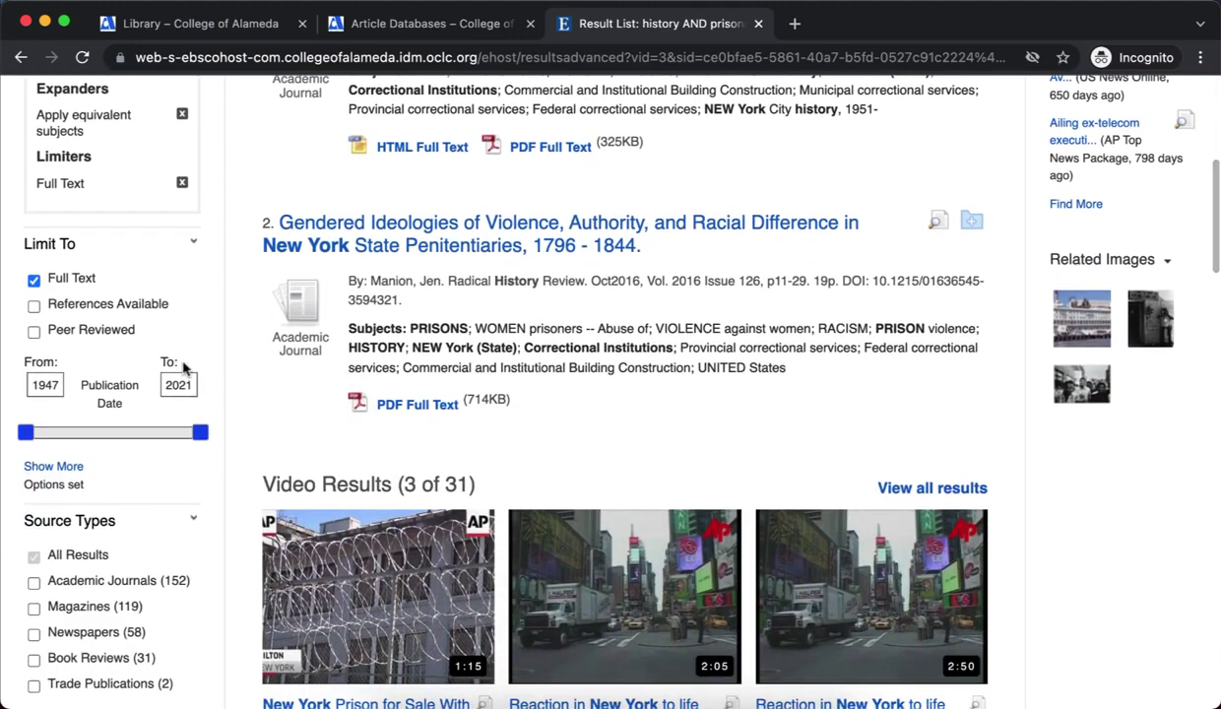
Limit results to peer-reviewed articles published 2011–2021
click(35, 330)
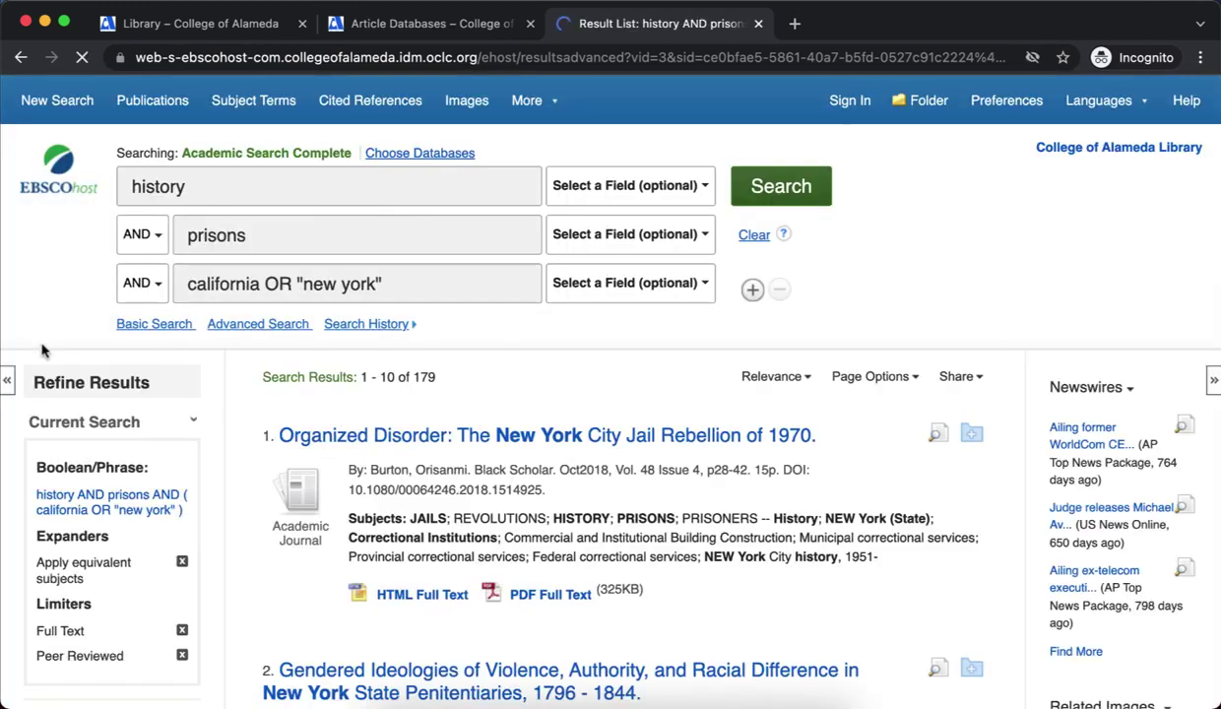
scroll(41, 349, down, 5)
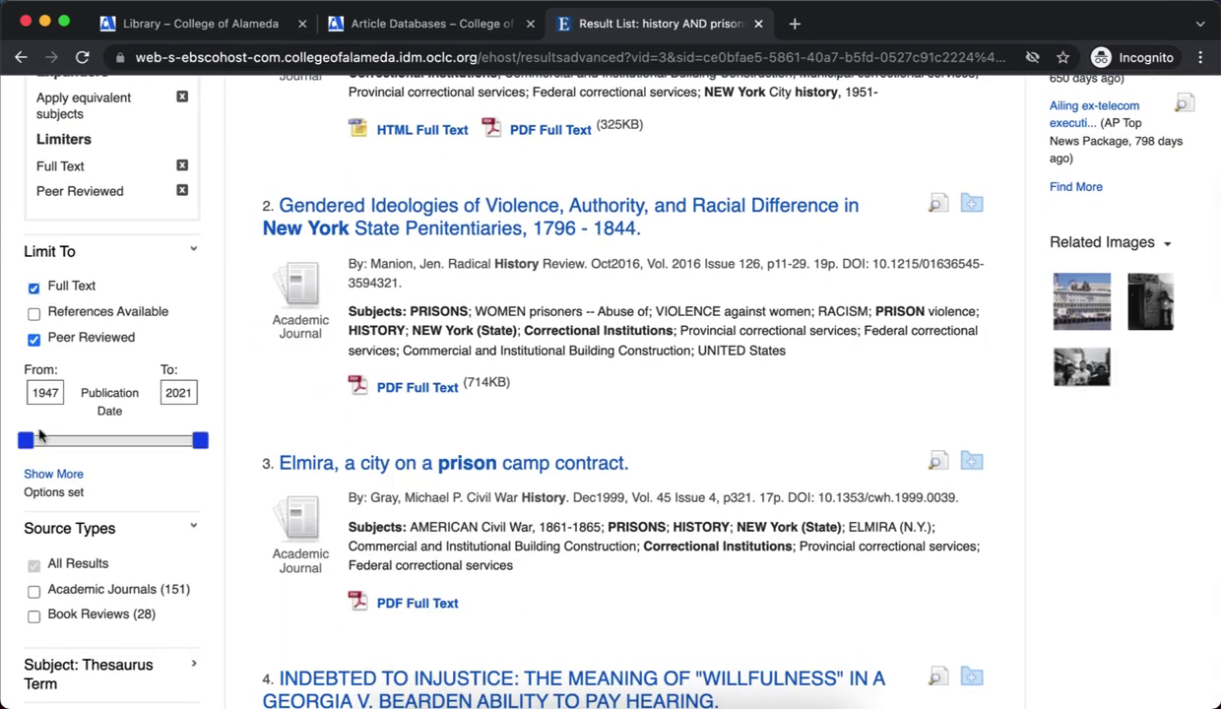
drag(27, 440, 179, 452)
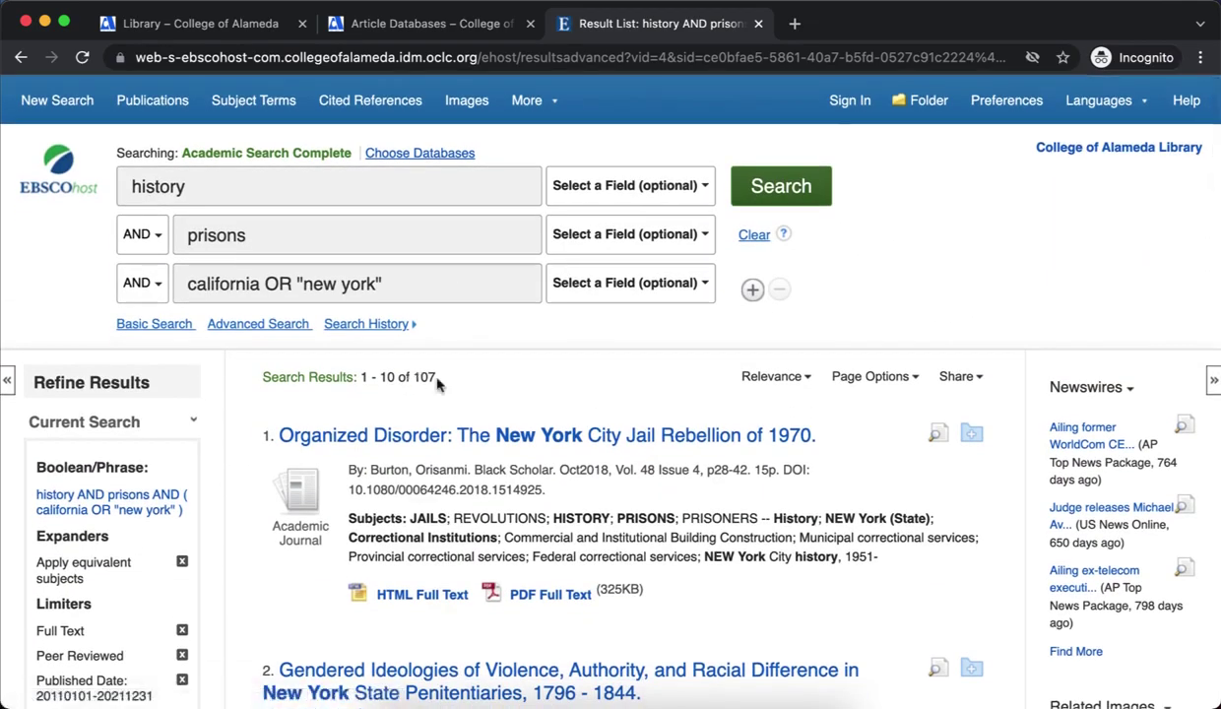
Open the first result, 'Organized Disorder: The New York City Jail Rebellion of 1970'
scroll(134, 520, down, 10)
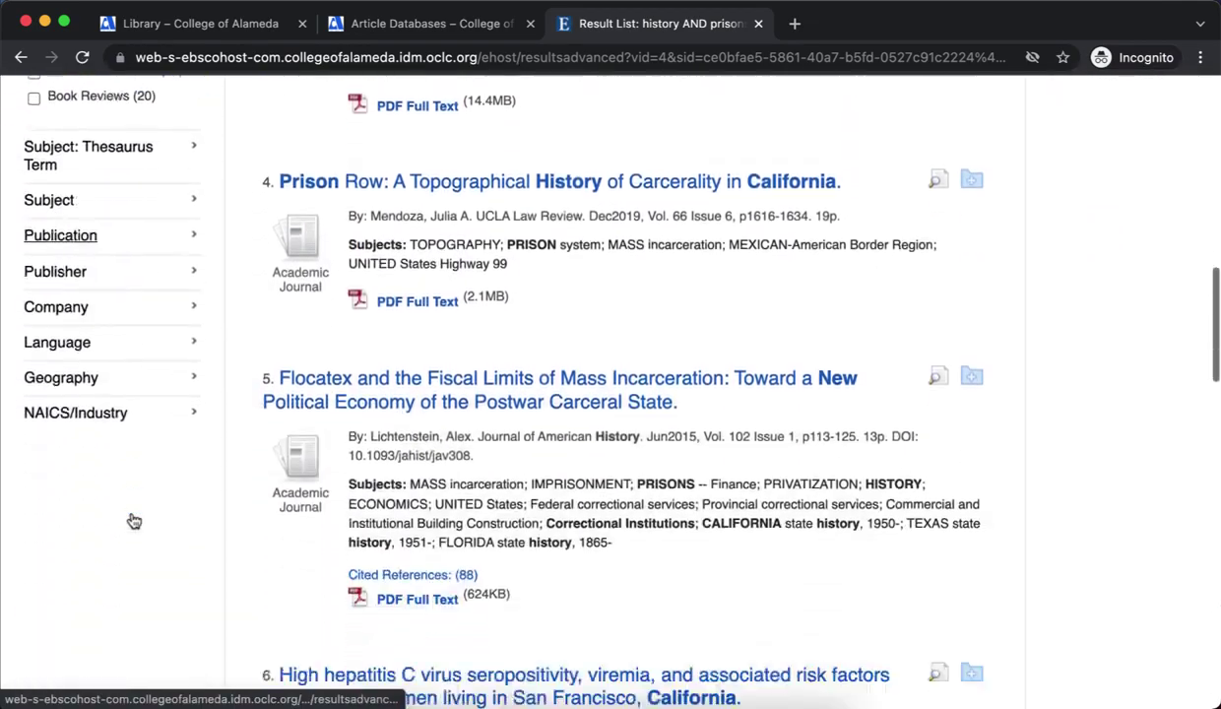
scroll(134, 520, up, 10)
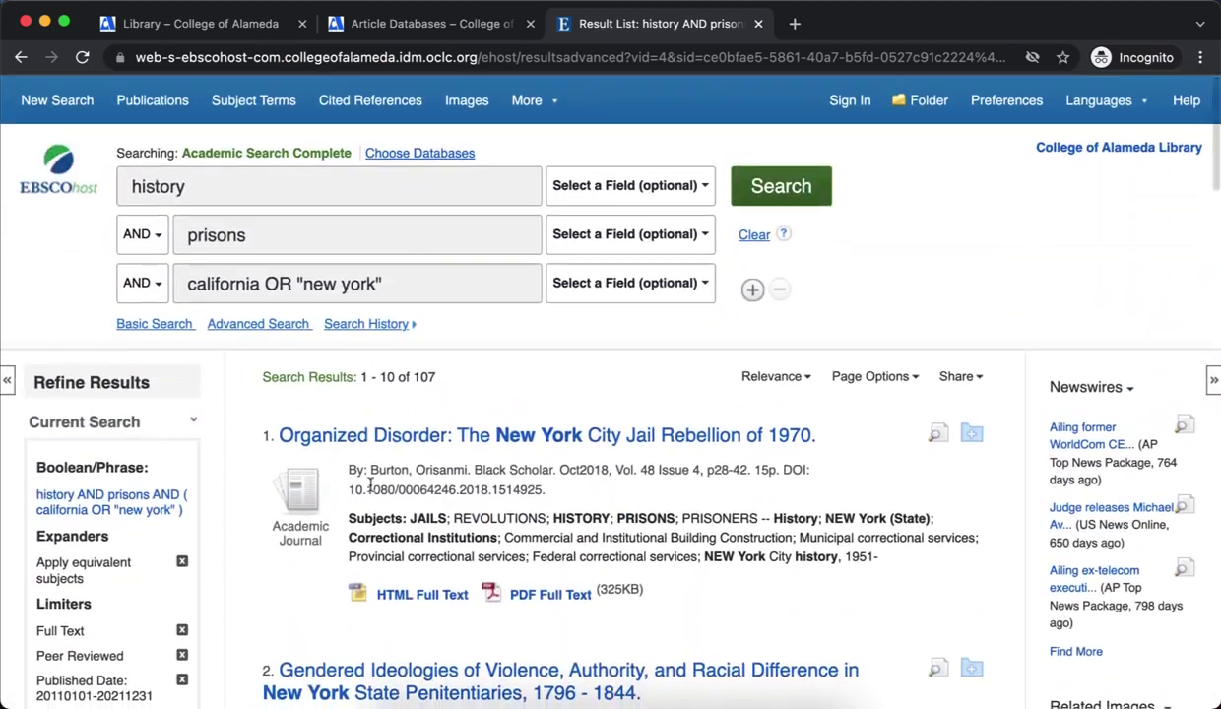
click(665, 440)
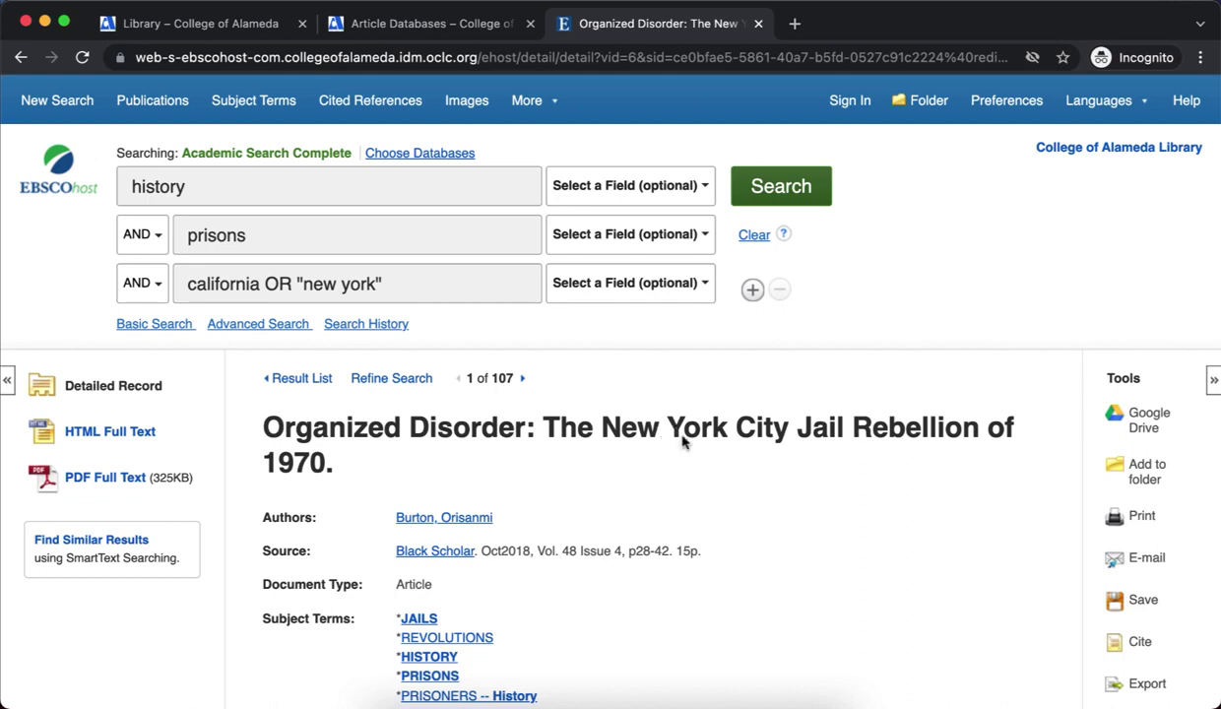
Highlight the record's title, source journal details and DOI in turn
drag(266, 427, 496, 519)
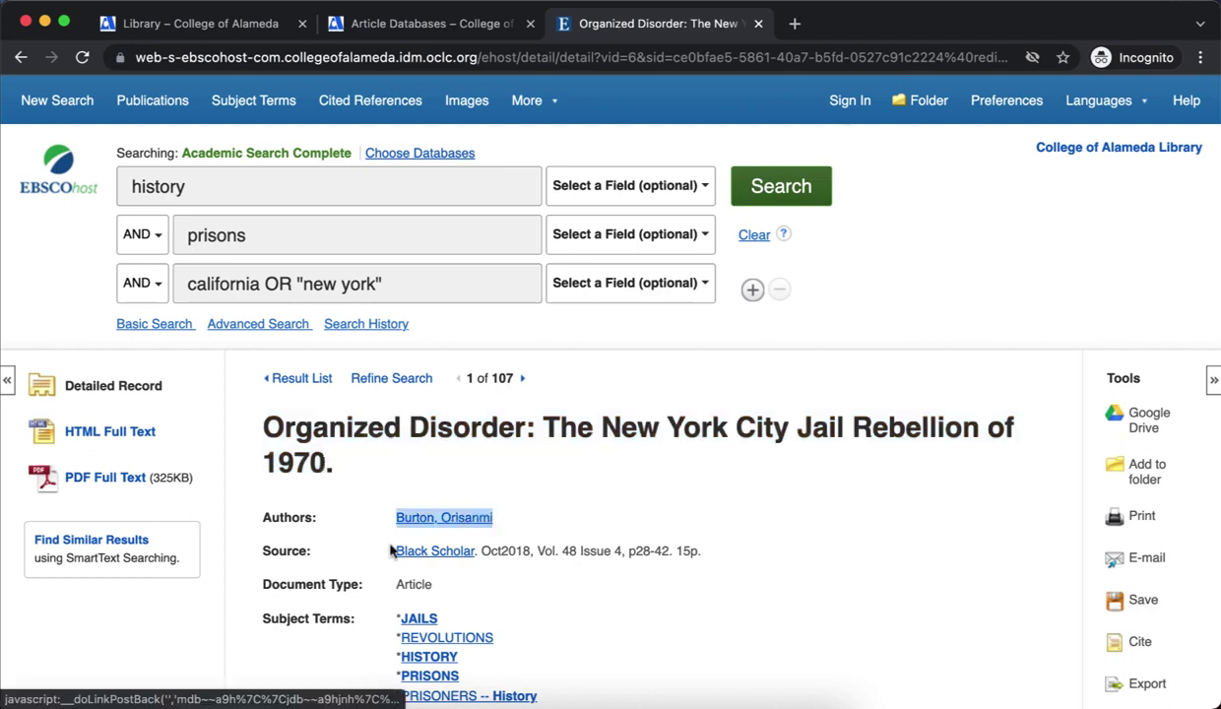
drag(392, 551, 532, 554)
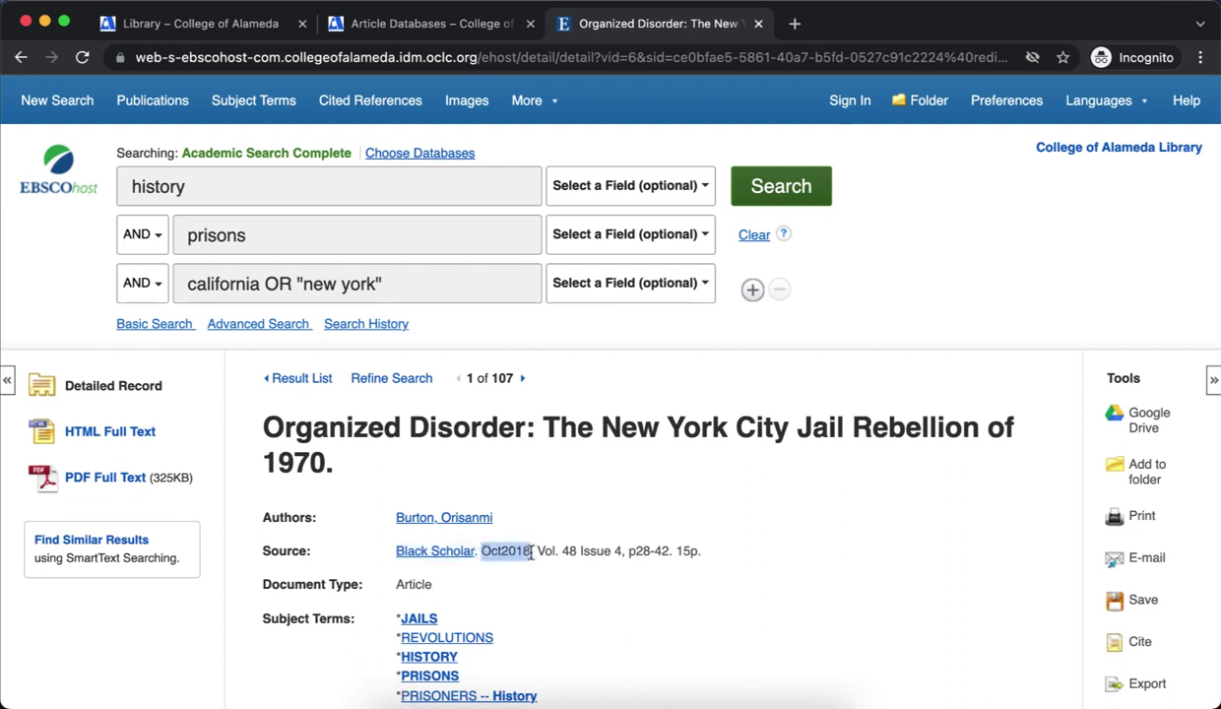
click(532, 553)
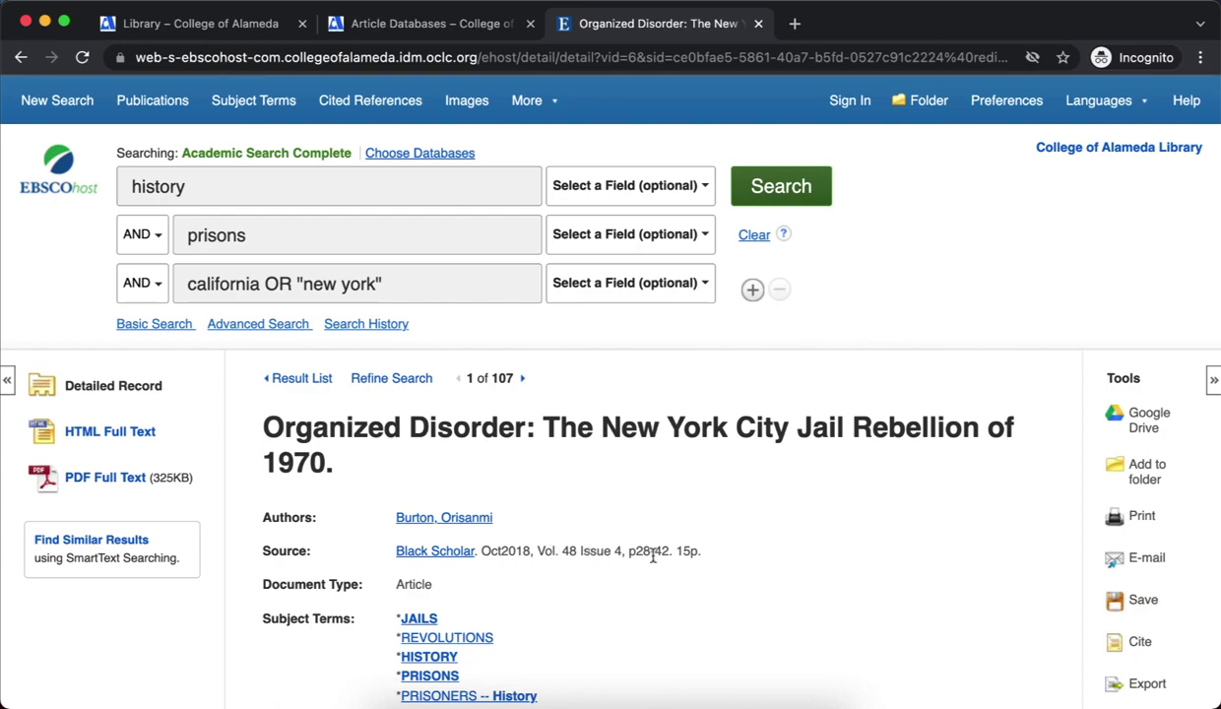
scroll(572, 555, down, 5)
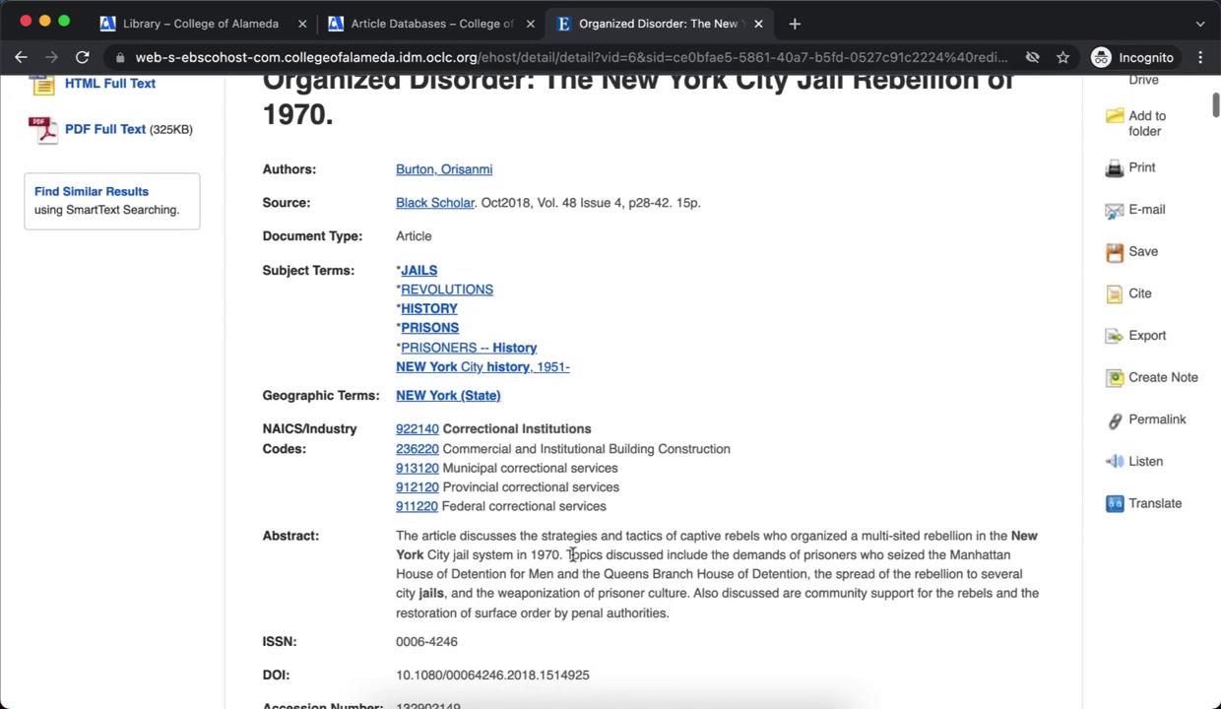
drag(590, 496, 393, 497)
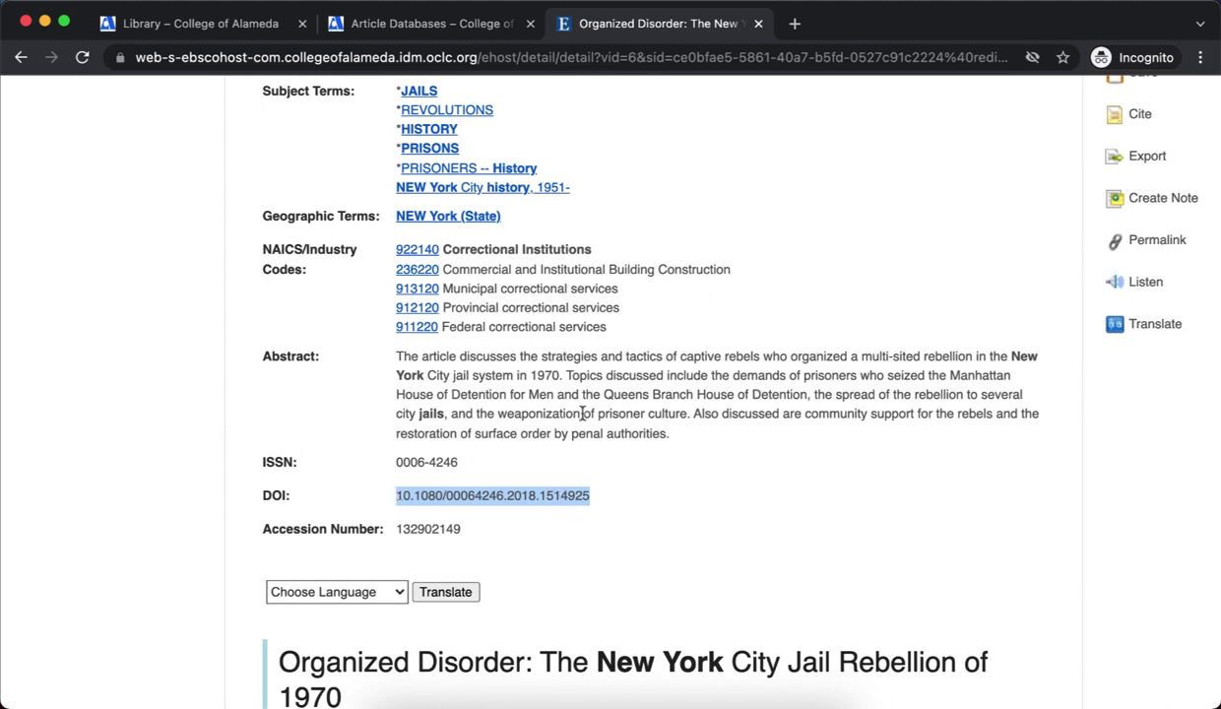
click(582, 414)
Select the whole abstract paragraph, then return to the top of the record
scroll(581, 413, up, 3)
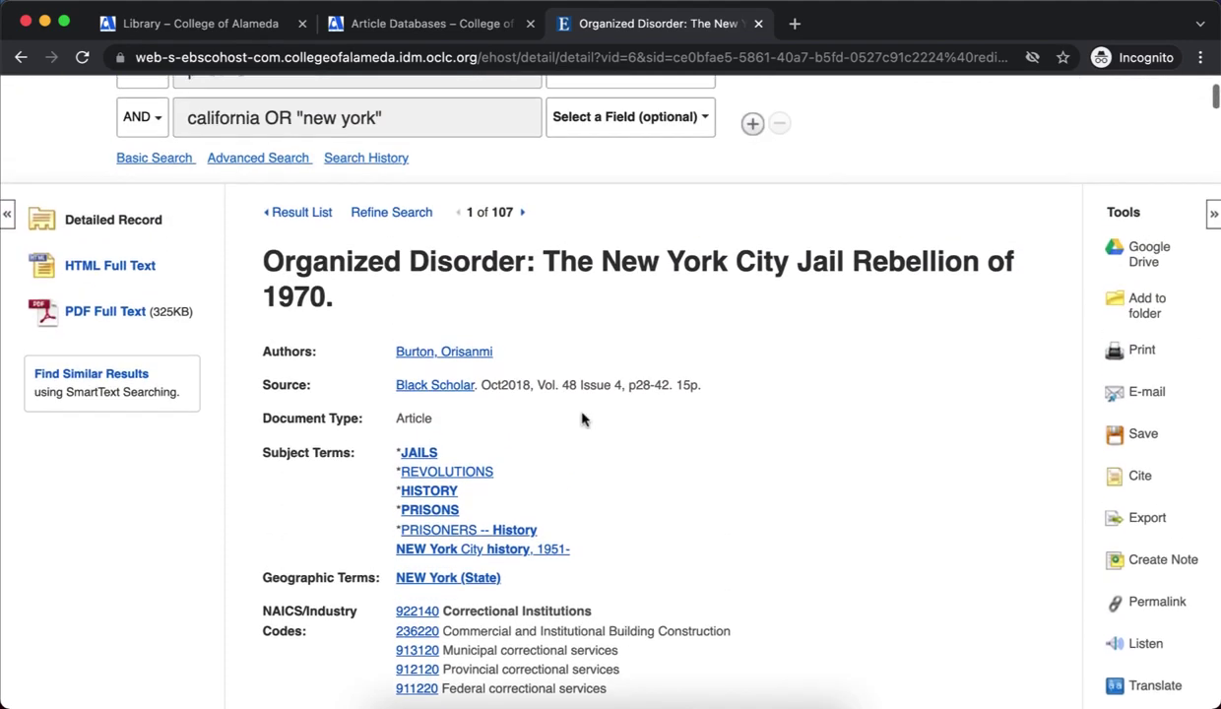
scroll(582, 419, down, 2)
scroll(582, 419, up, 3)
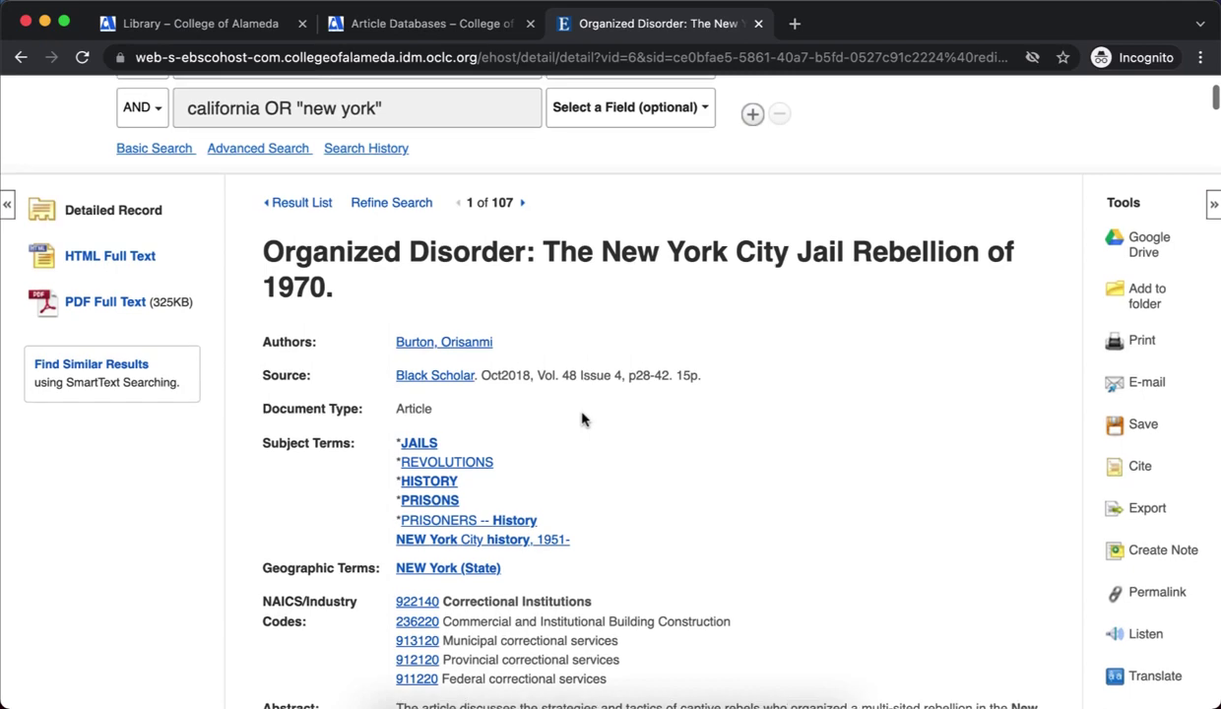
scroll(582, 419, down, 2)
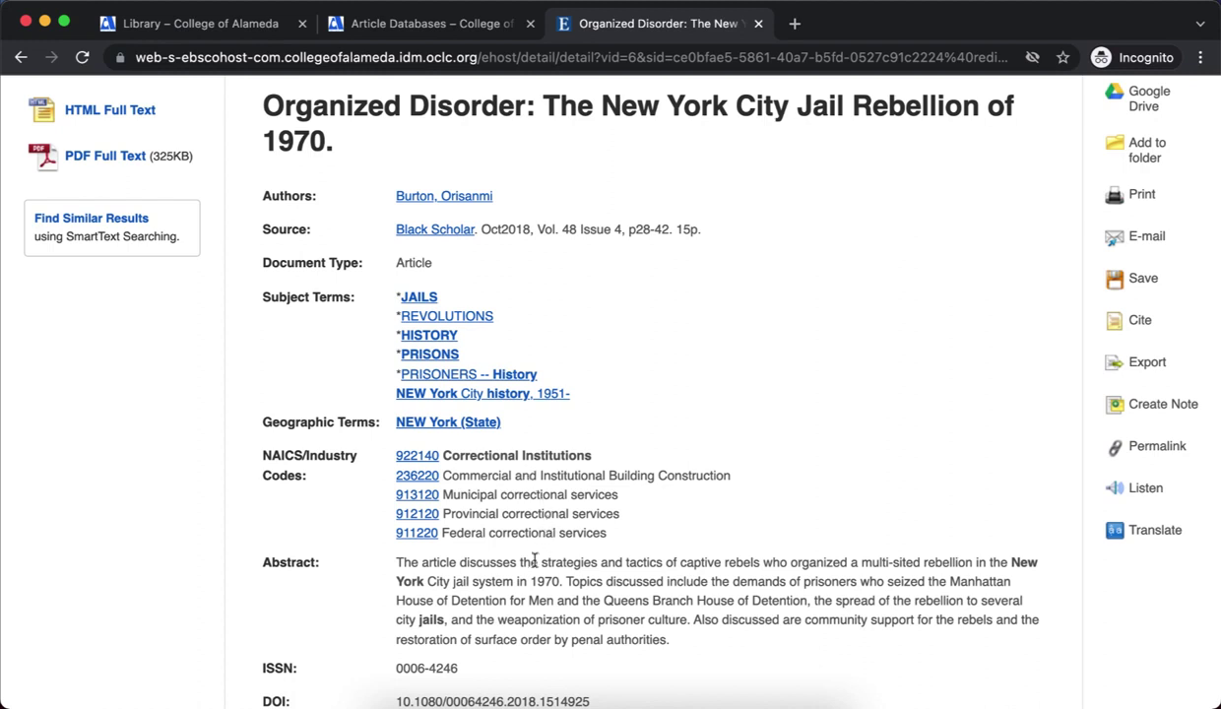
drag(397, 562, 682, 644)
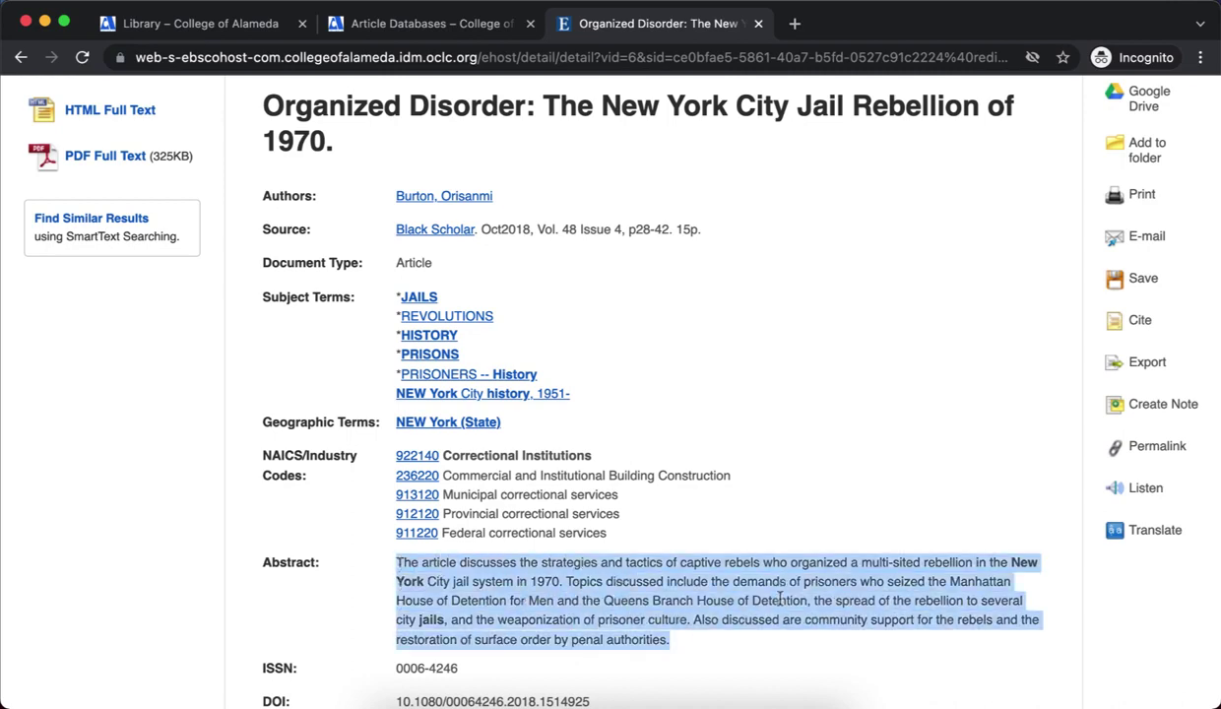
scroll(771, 663, up, 5)
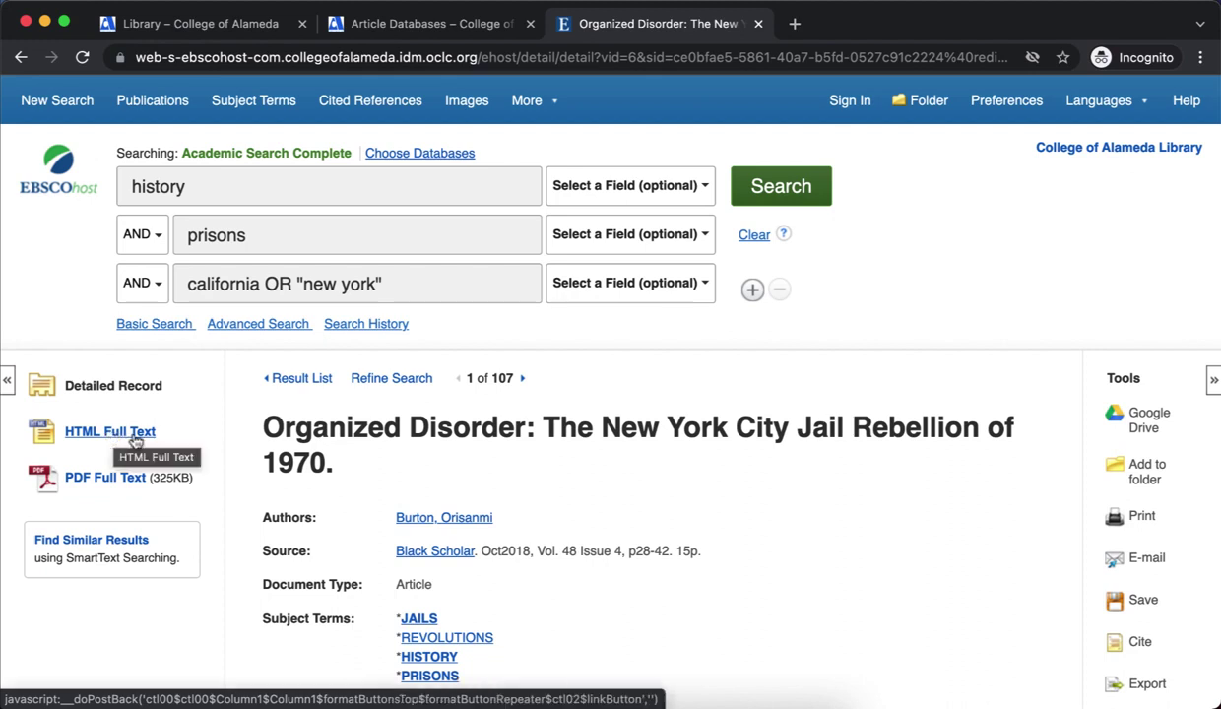
Open the PDF Full Text and page through the 16-page article, then back to page 1
click(99, 479)
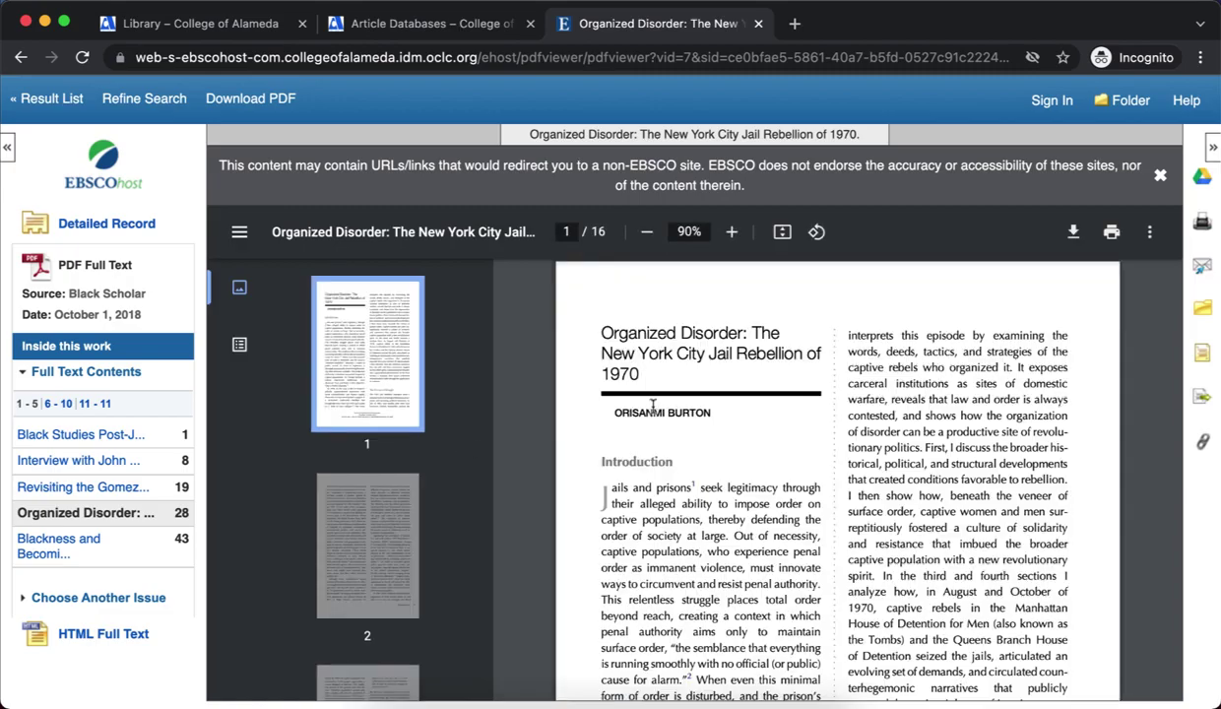
scroll(653, 406, down, 1)
scroll(653, 406, down, 1)
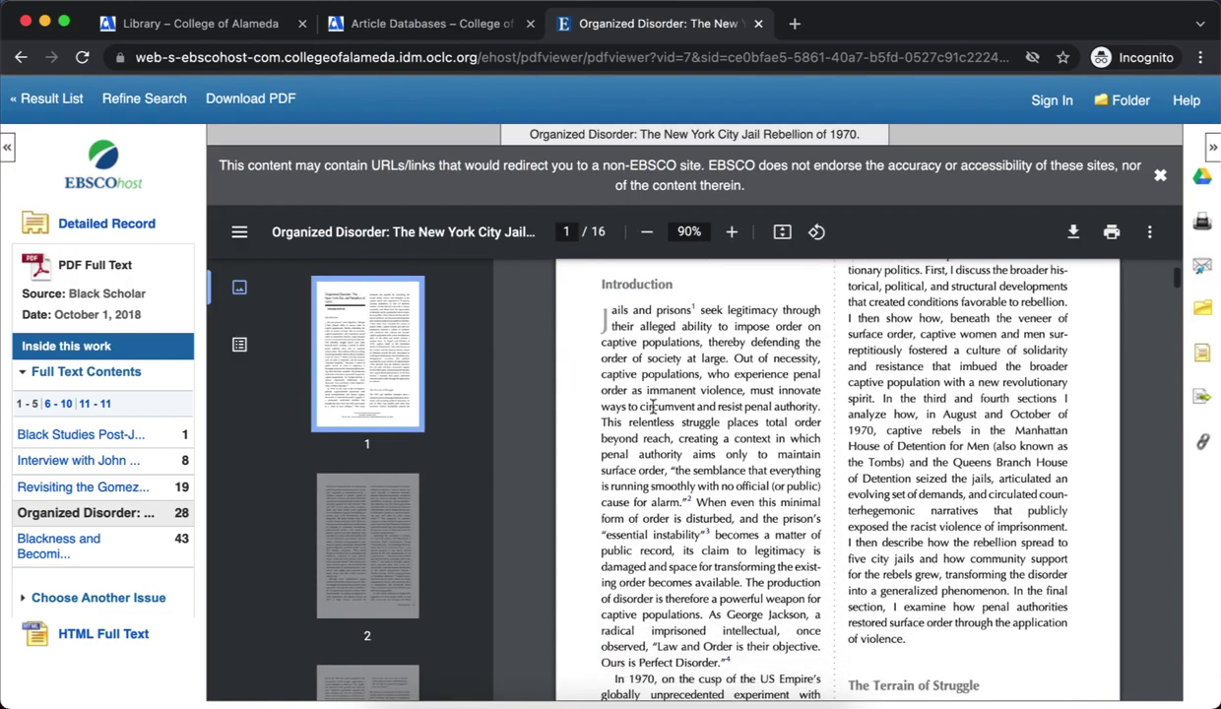
scroll(652, 406, down, 20)
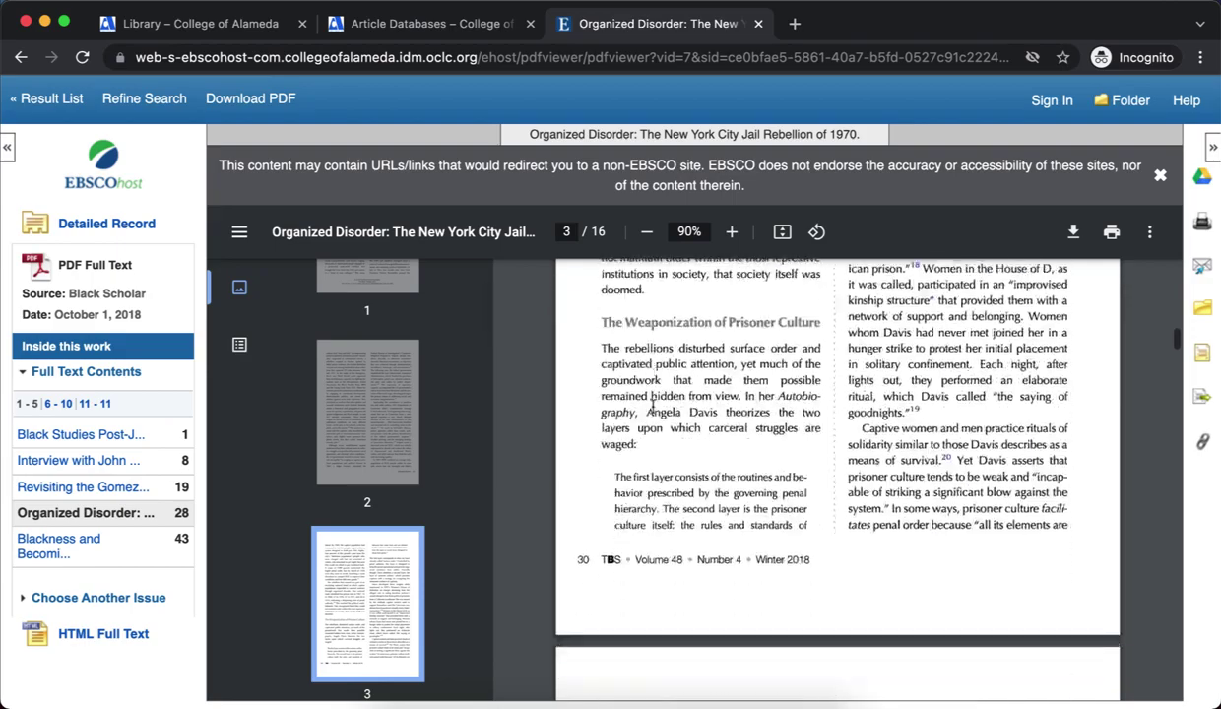
scroll(653, 405, down, 20)
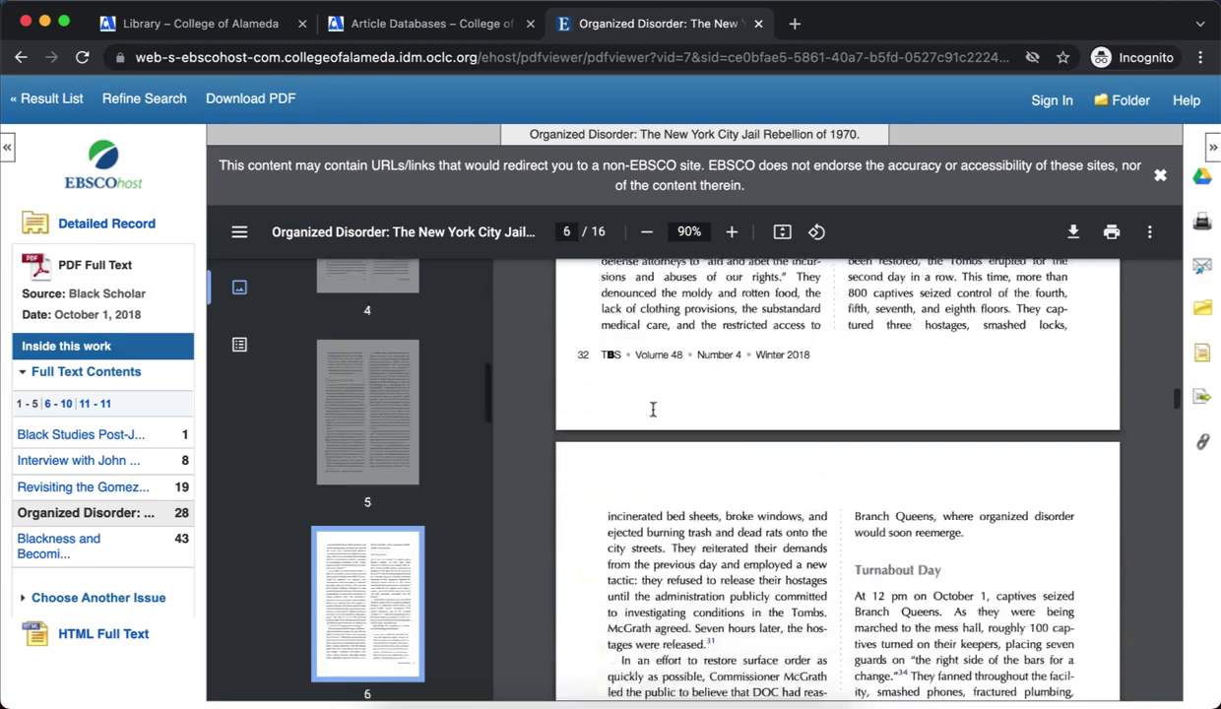
scroll(652, 410, down, 15)
scroll(653, 419, down, 20)
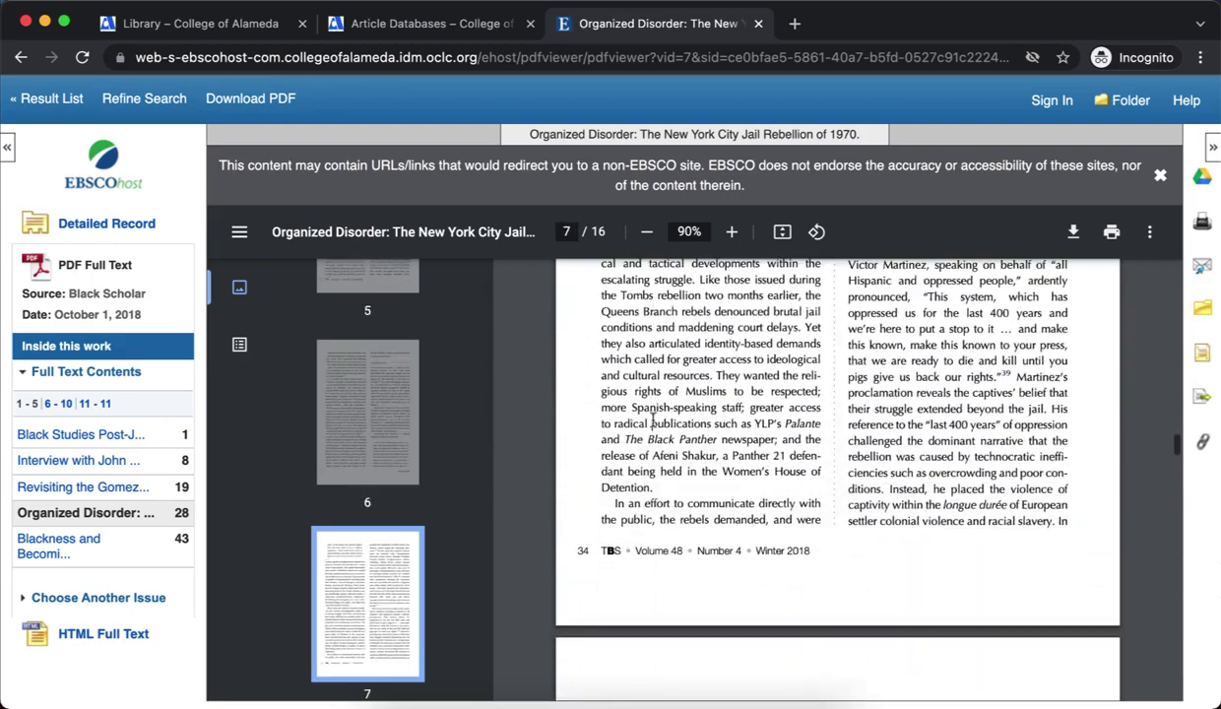
scroll(653, 420, down, 20)
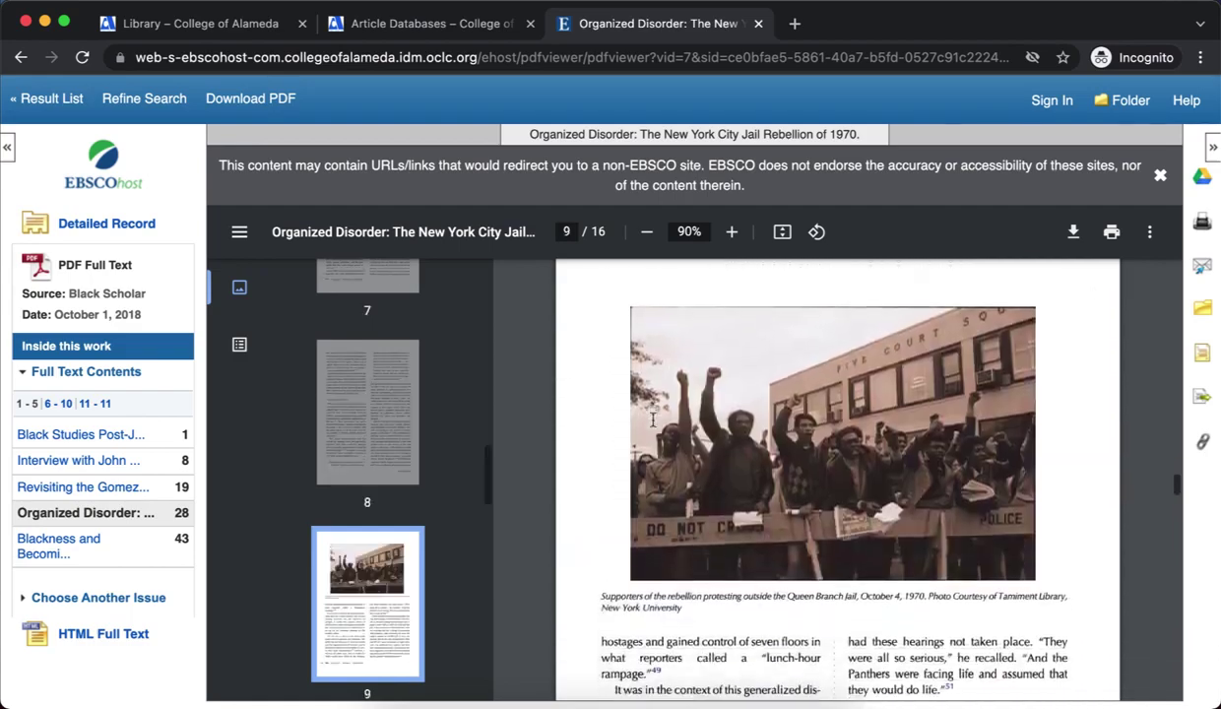
scroll(653, 422, down, 20)
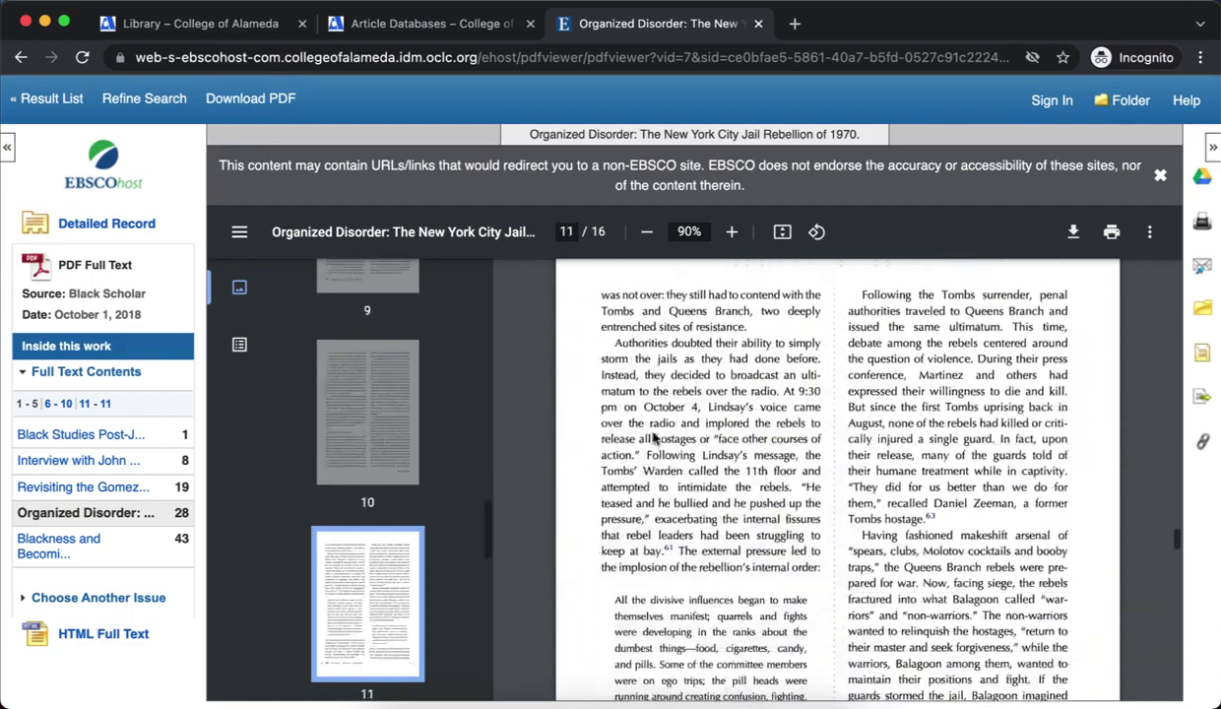
scroll(653, 460, down, 15)
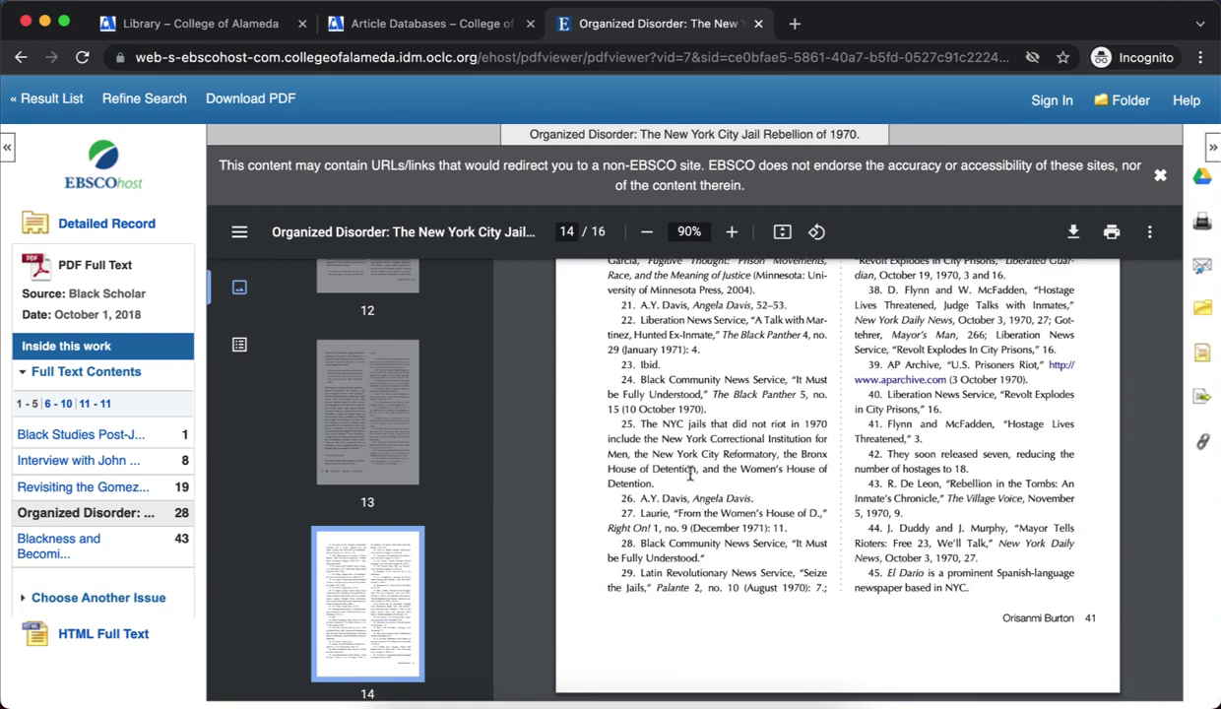
scroll(922, 524, down, 10)
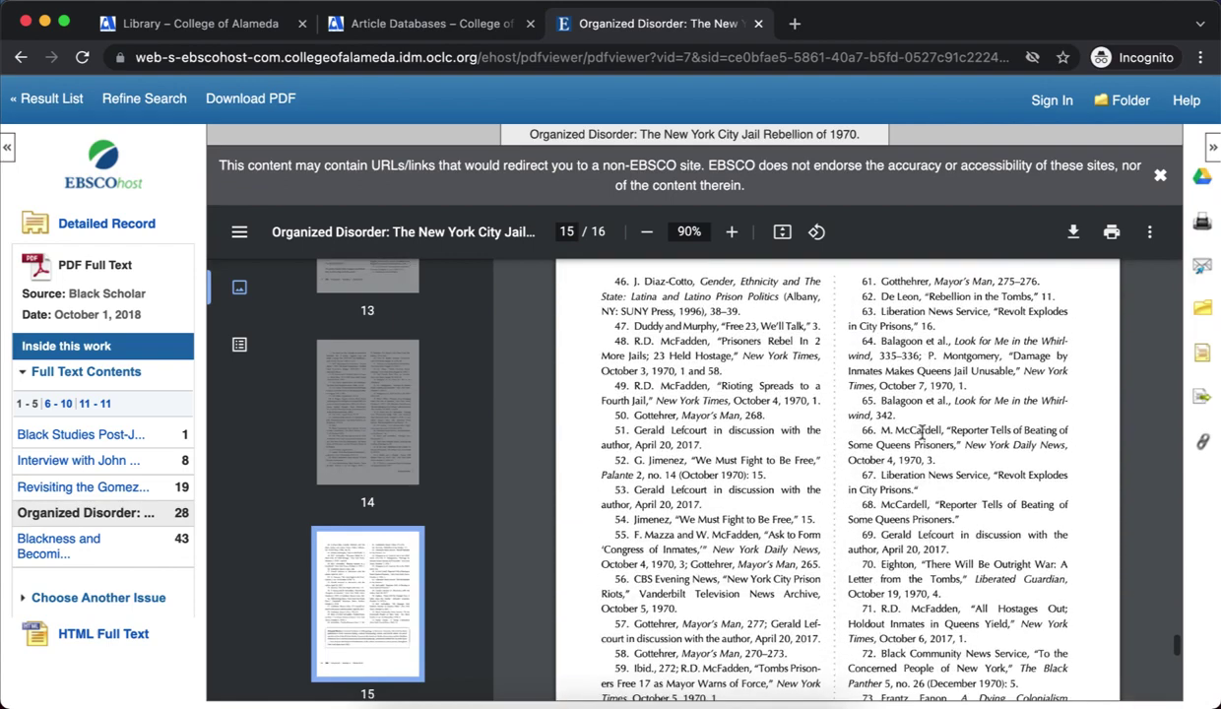
scroll(922, 430, down, 2)
scroll(842, 398, down, 5)
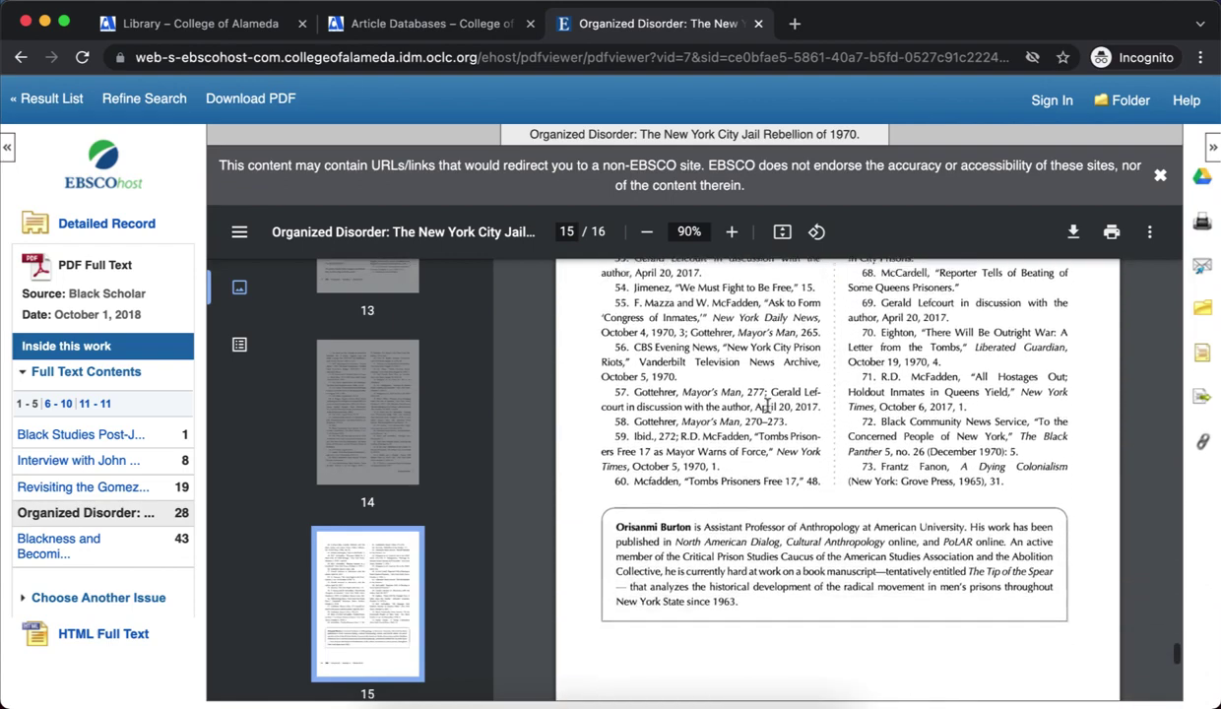
scroll(767, 404, up, 20)
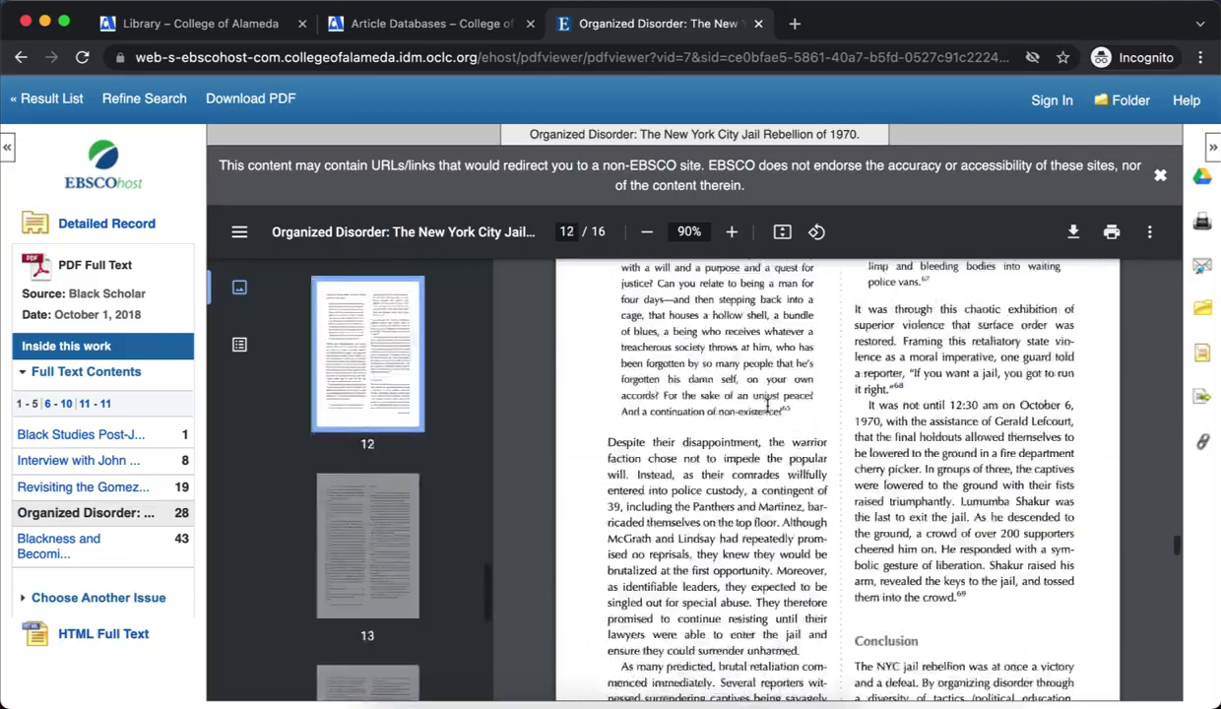
scroll(767, 404, up, 15)
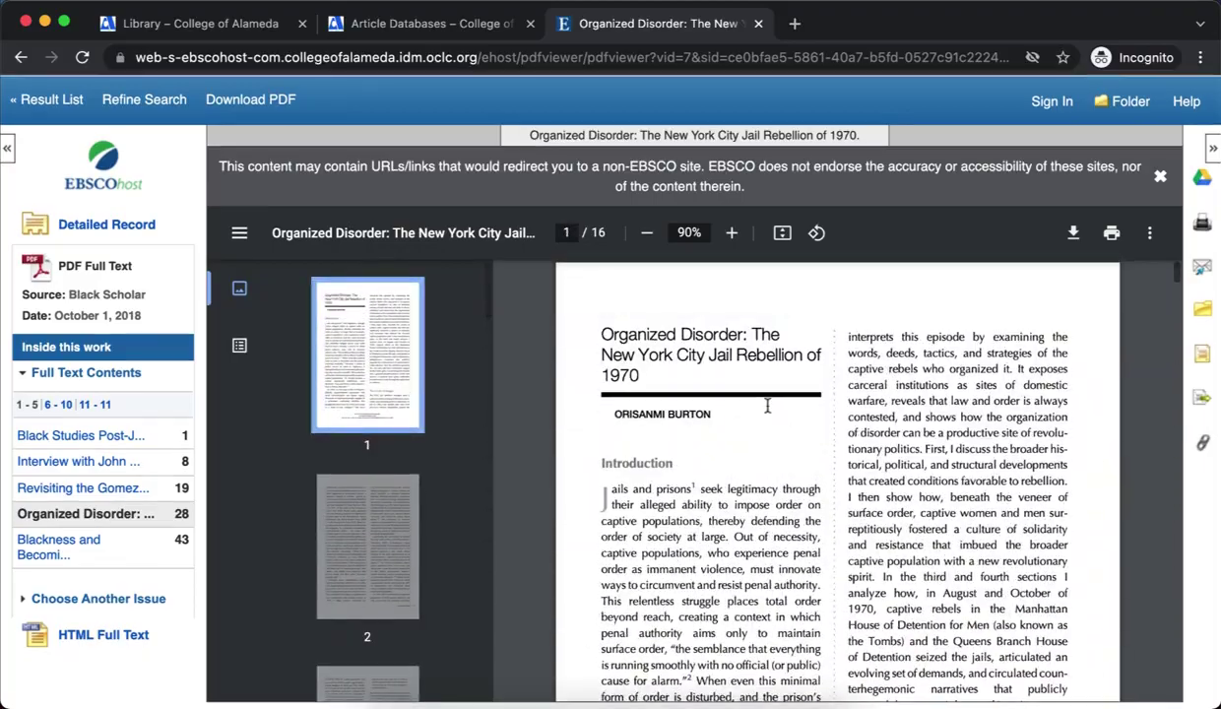
Download the article PDF, saving it as ContentServer (1).pdf in Downloads
click(1074, 235)
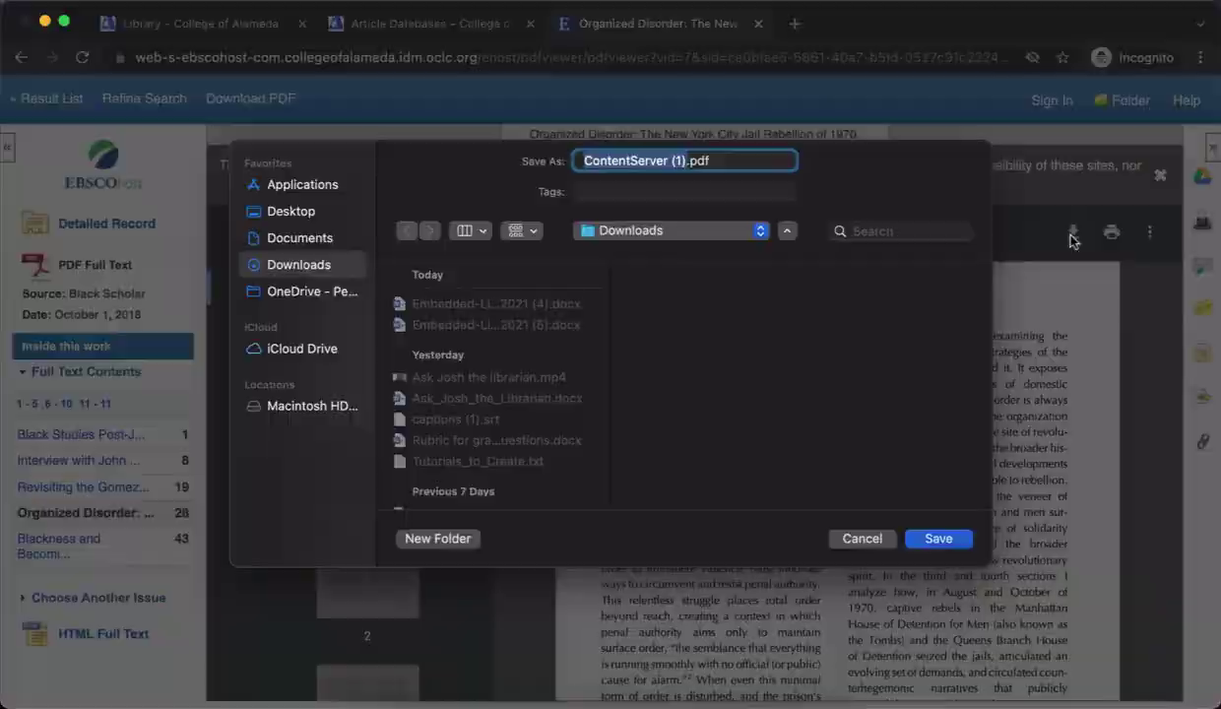
click(938, 538)
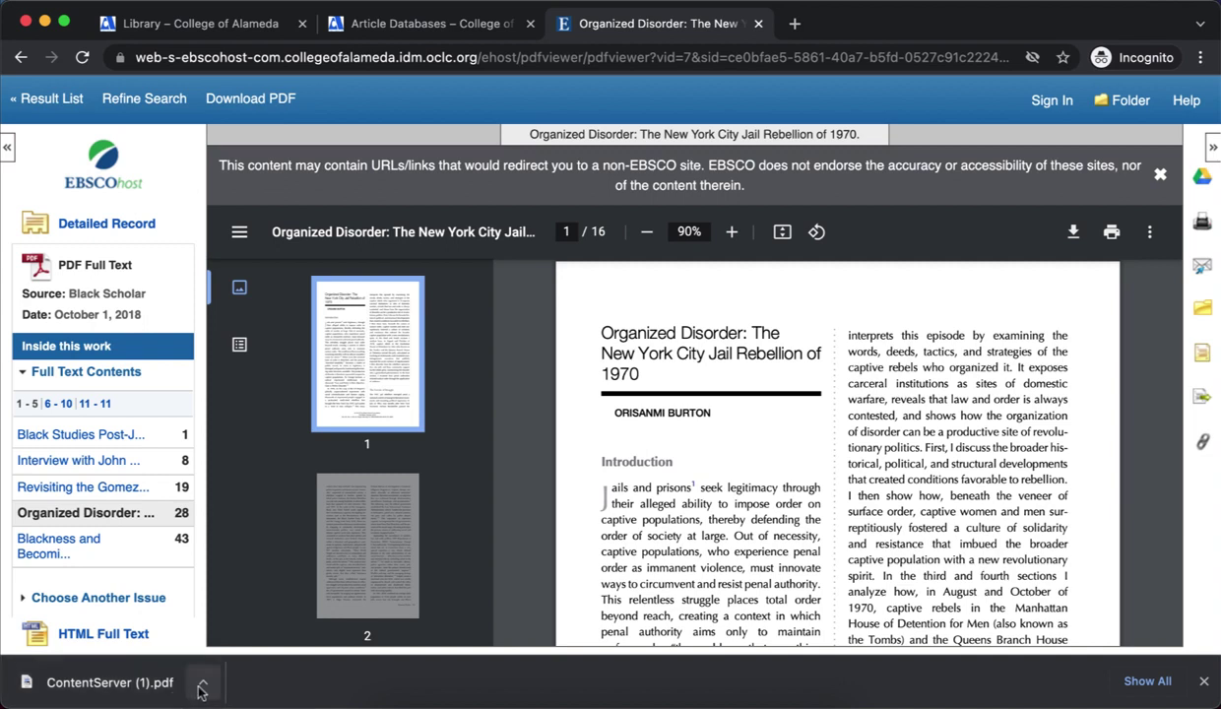
Show the article's Cite formats and highlight the complete MLA 8th Edition citation text
click(1203, 354)
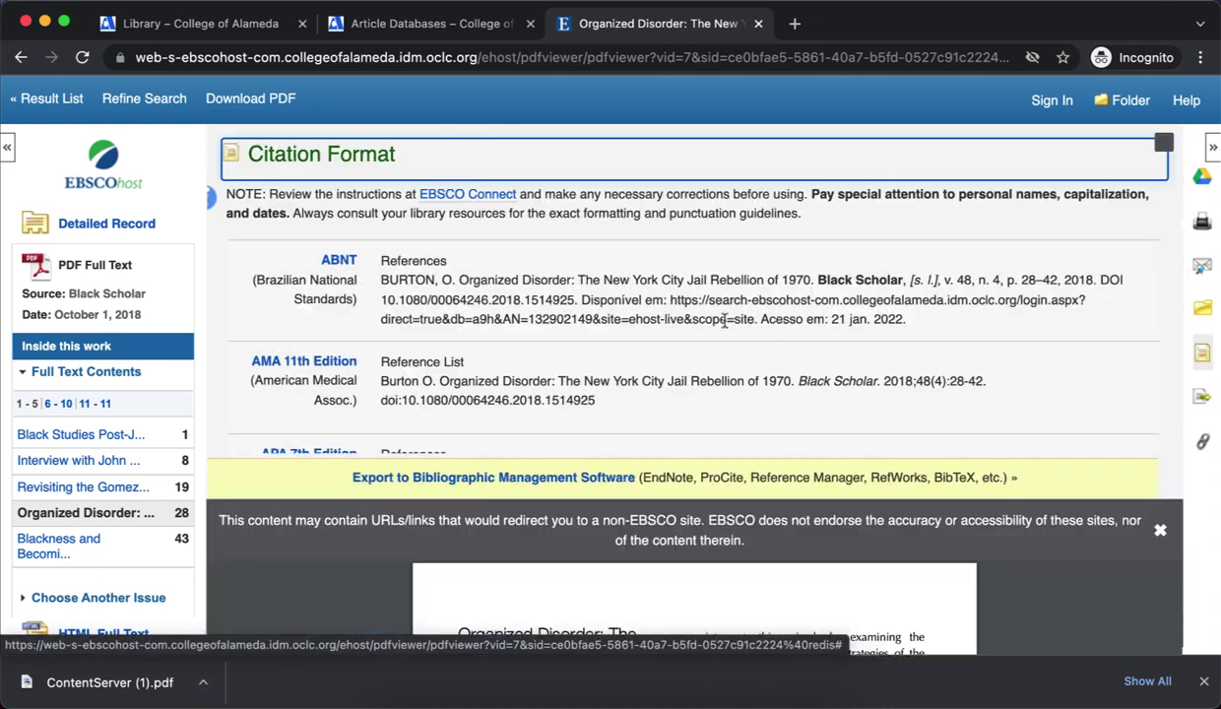
scroll(724, 320, down, 5)
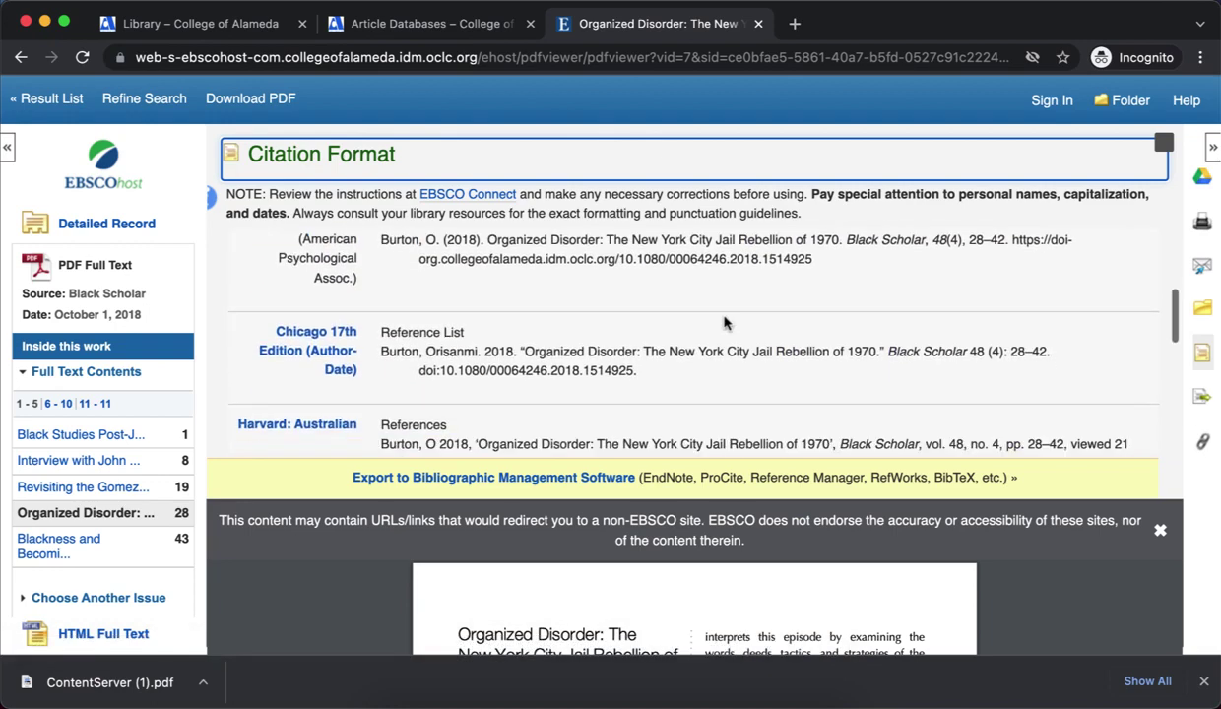
scroll(724, 322, down, 5)
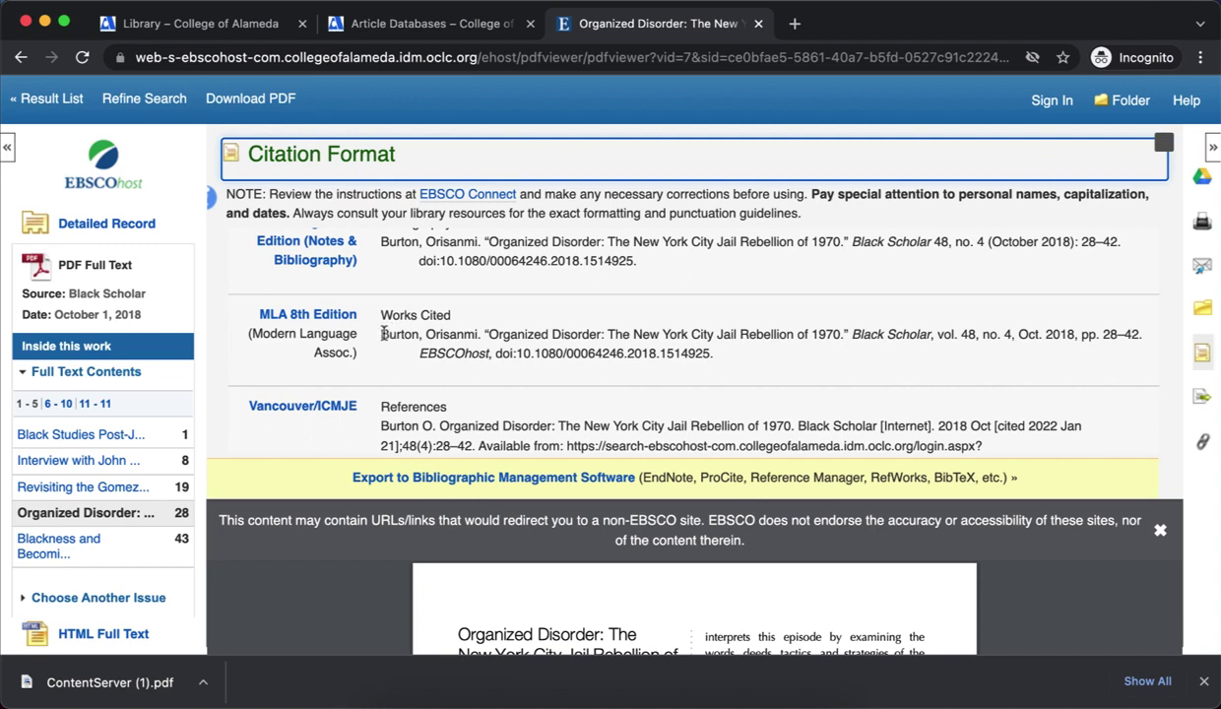
drag(383, 334, 715, 357)
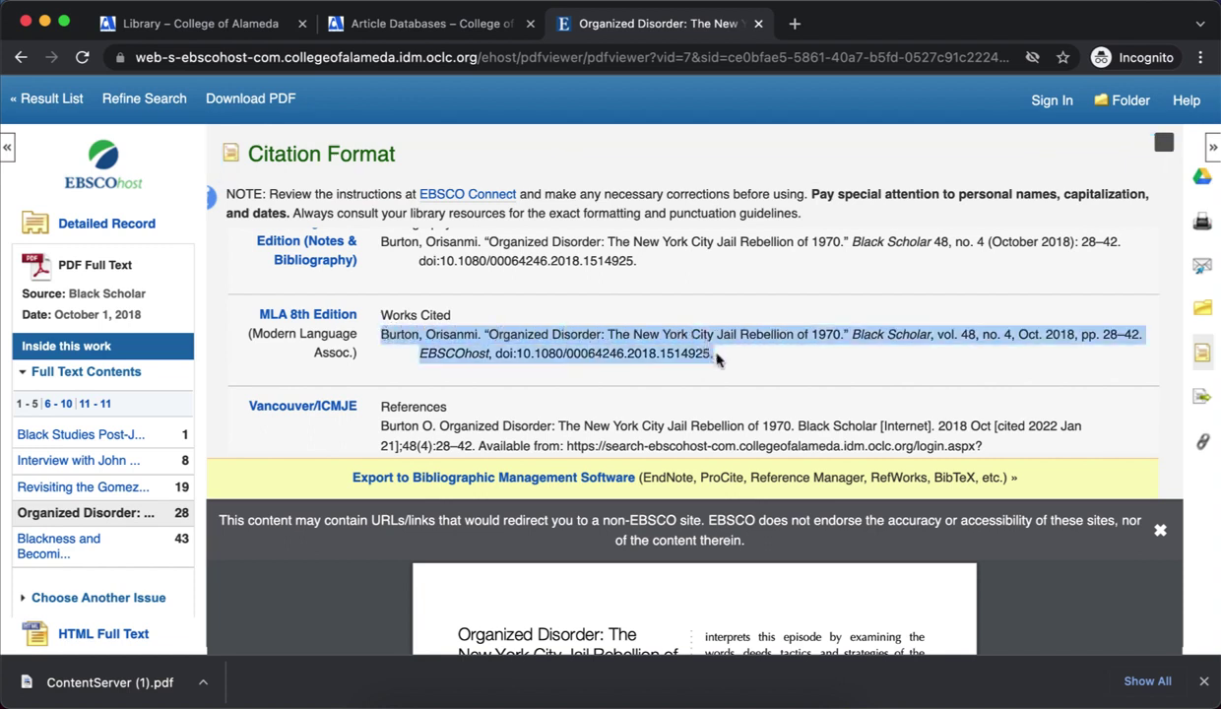